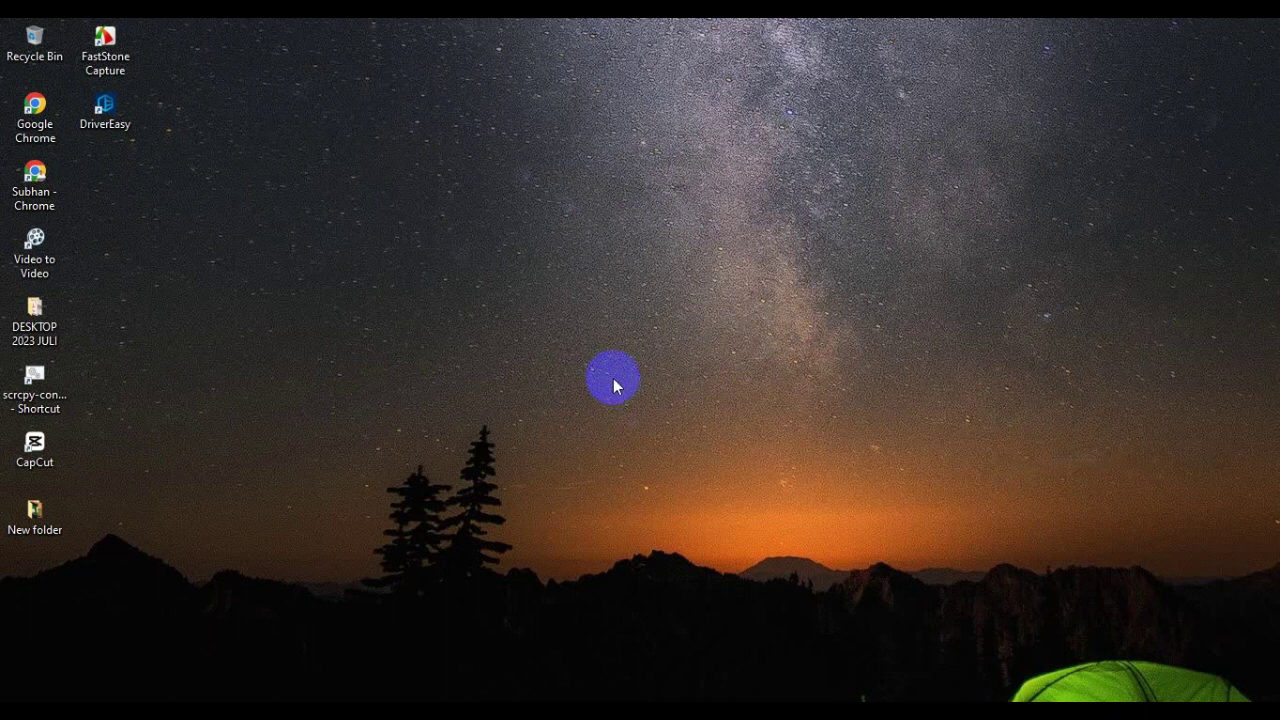
Launch Chrome with the chosen profile and go to wepik.com.
double_click(35, 115)
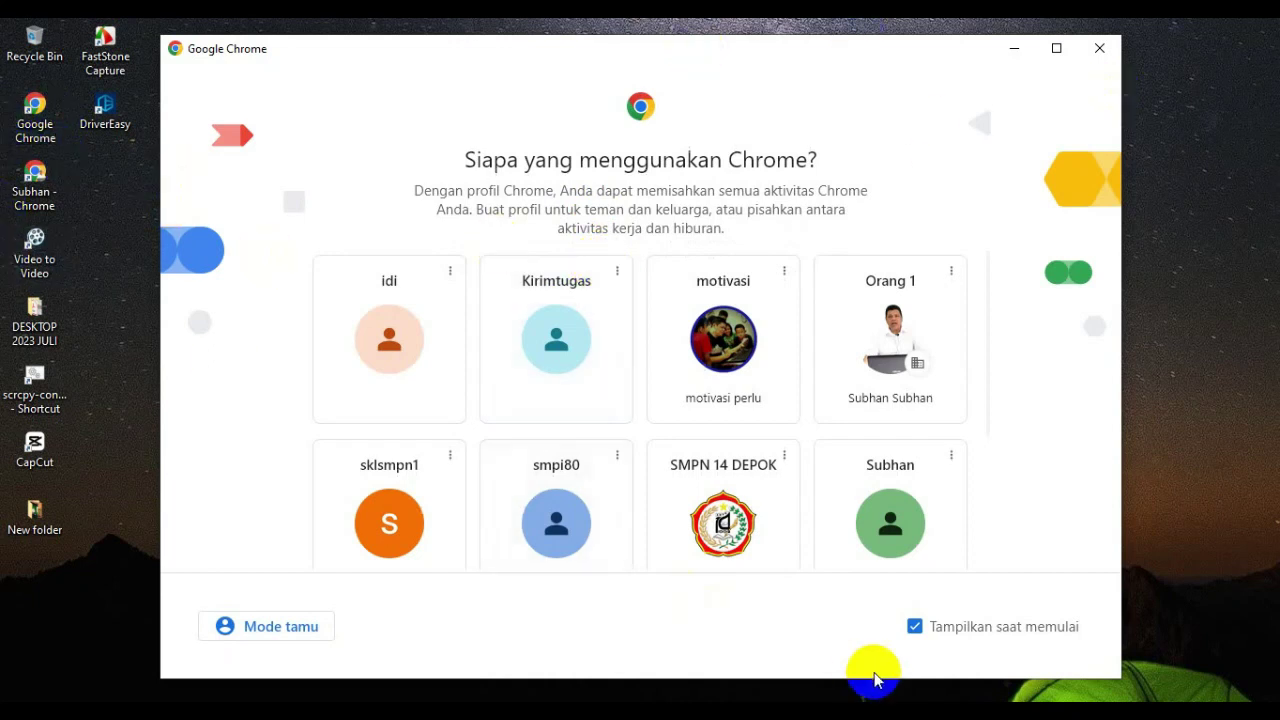
left_click(897, 527)
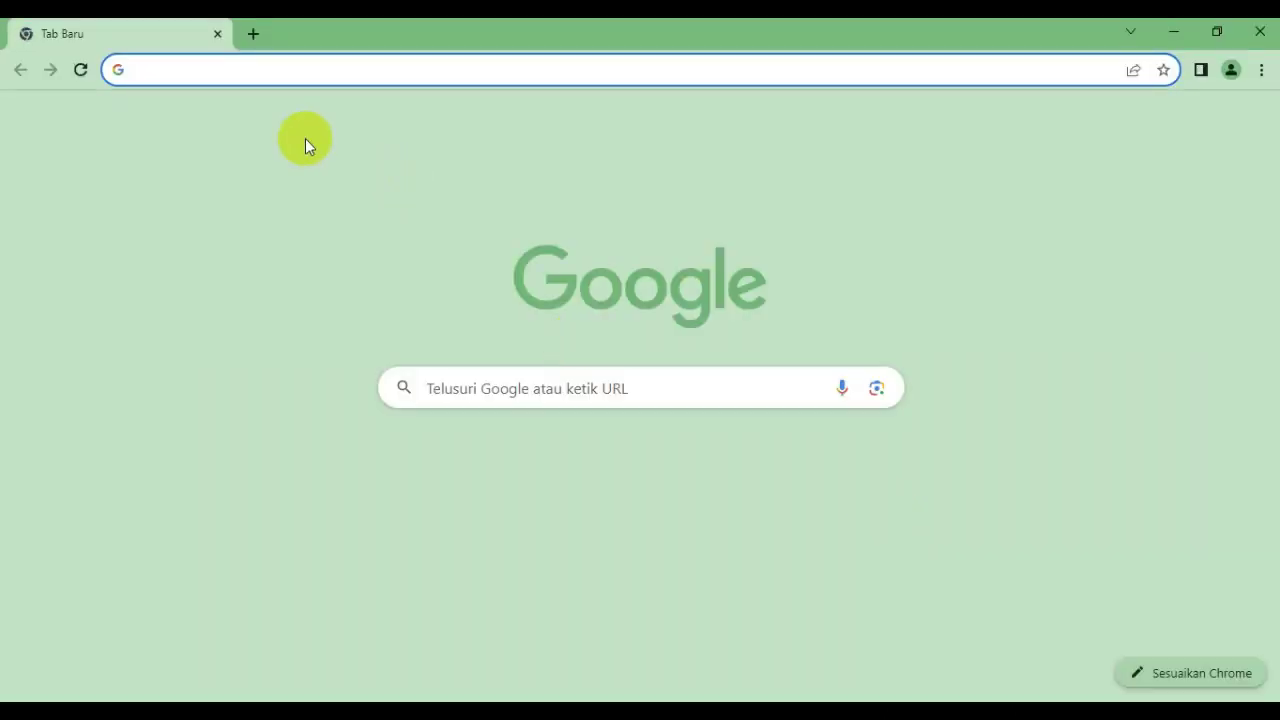
left_click(215, 80)
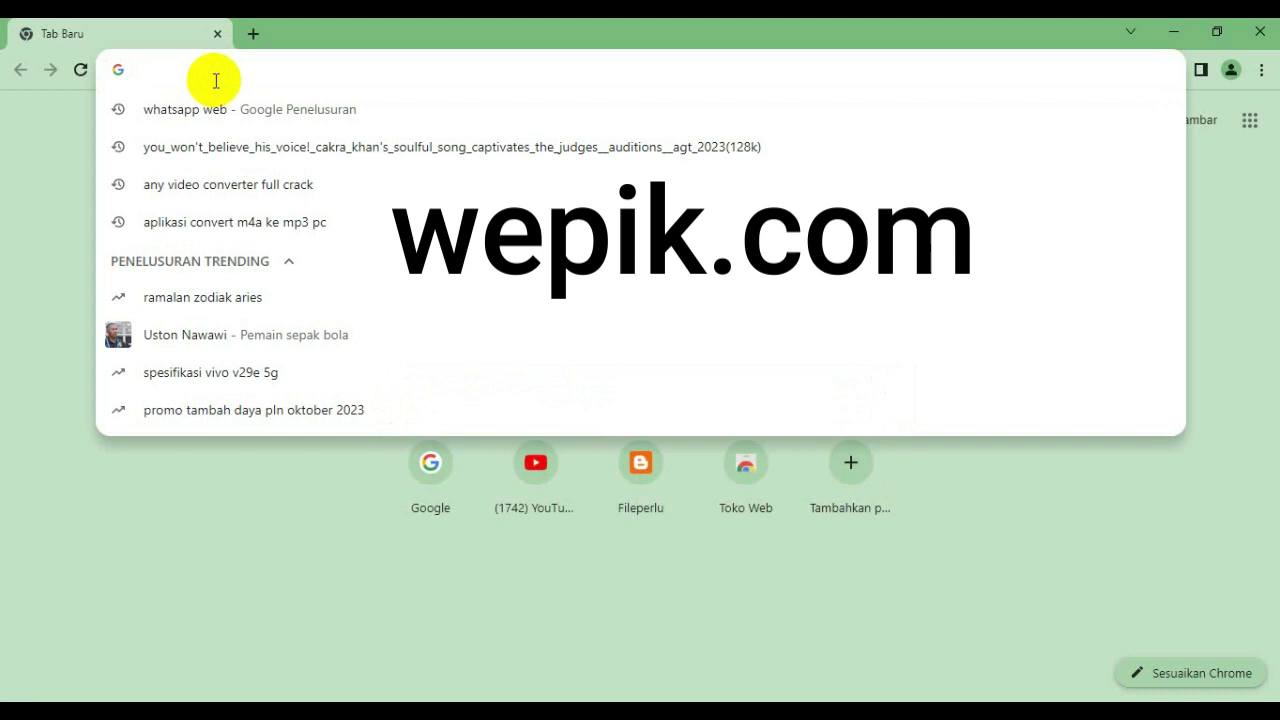
type("wepik")
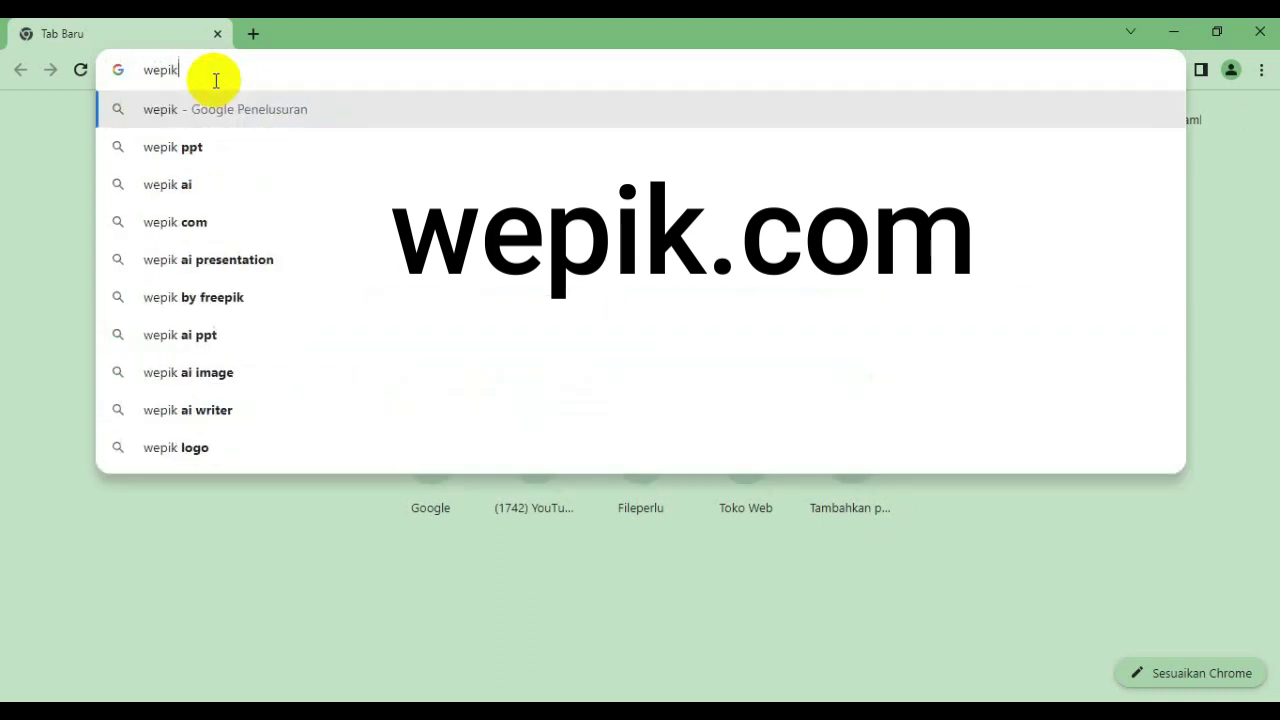
type(".com")
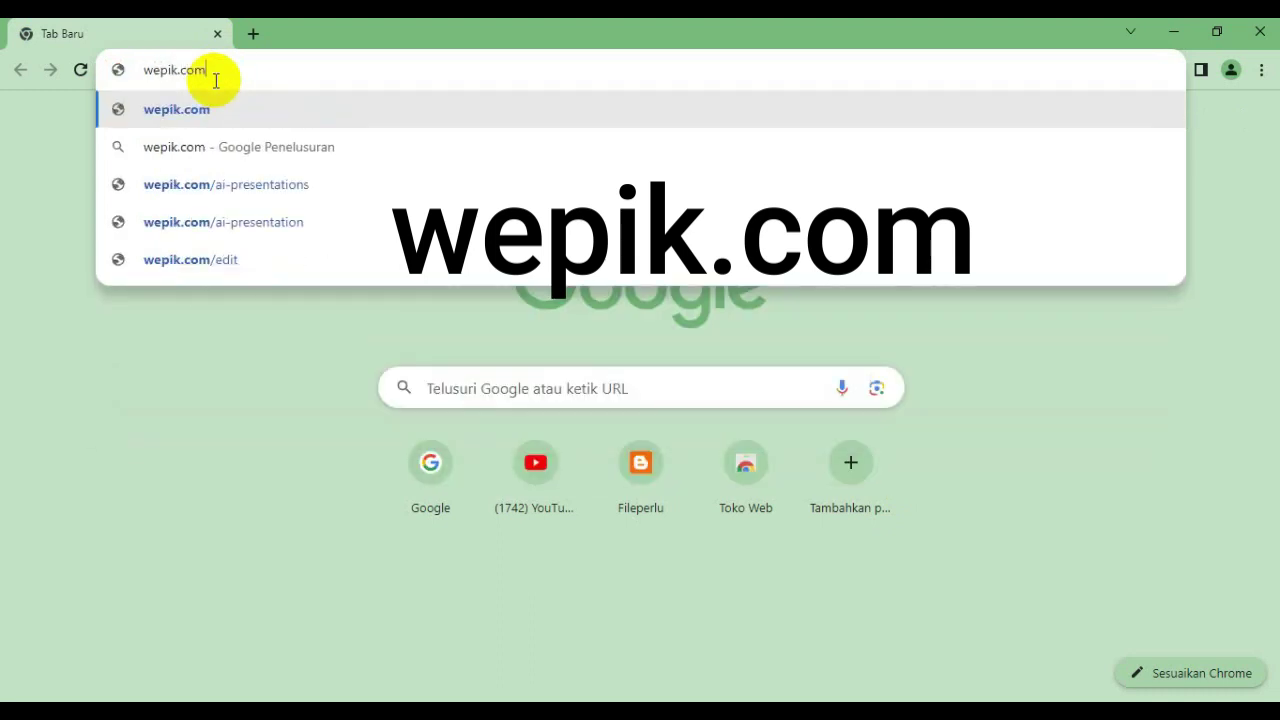
key("Return")
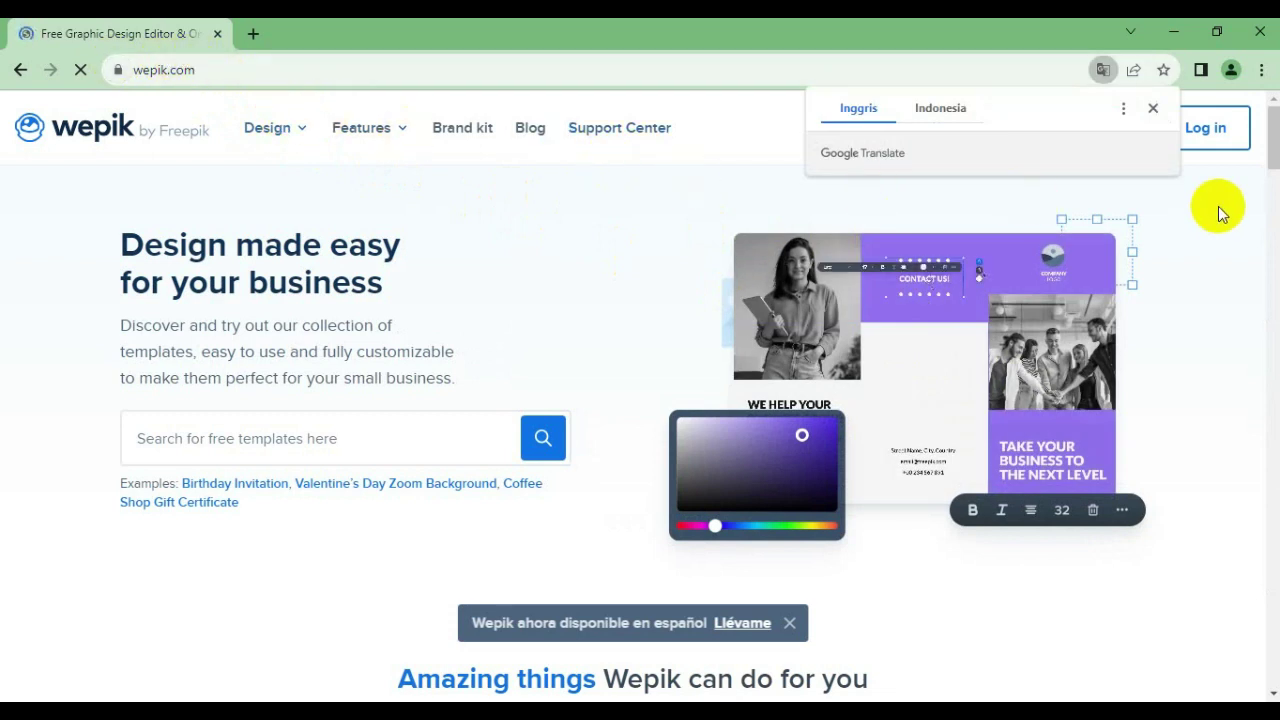
Close the translation prompt, accept all cookies and go to the Wepik log-in page.
left_click(1155, 110)
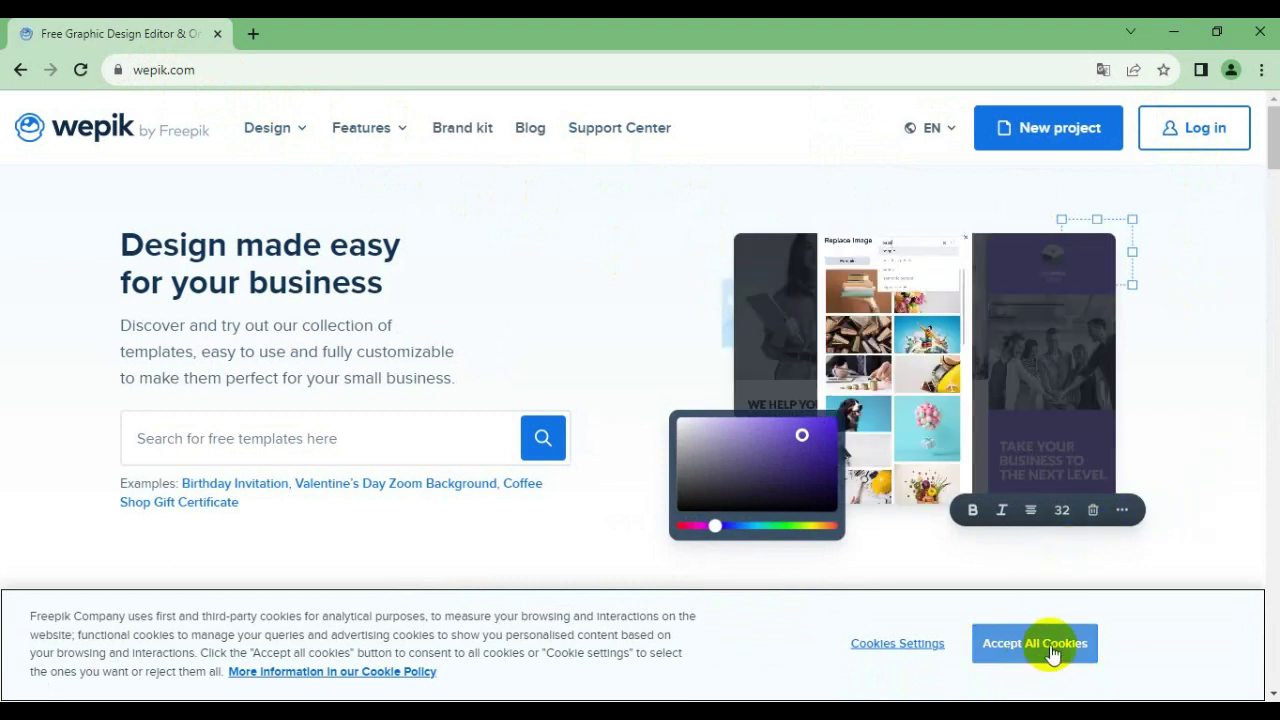
left_click(1048, 656)
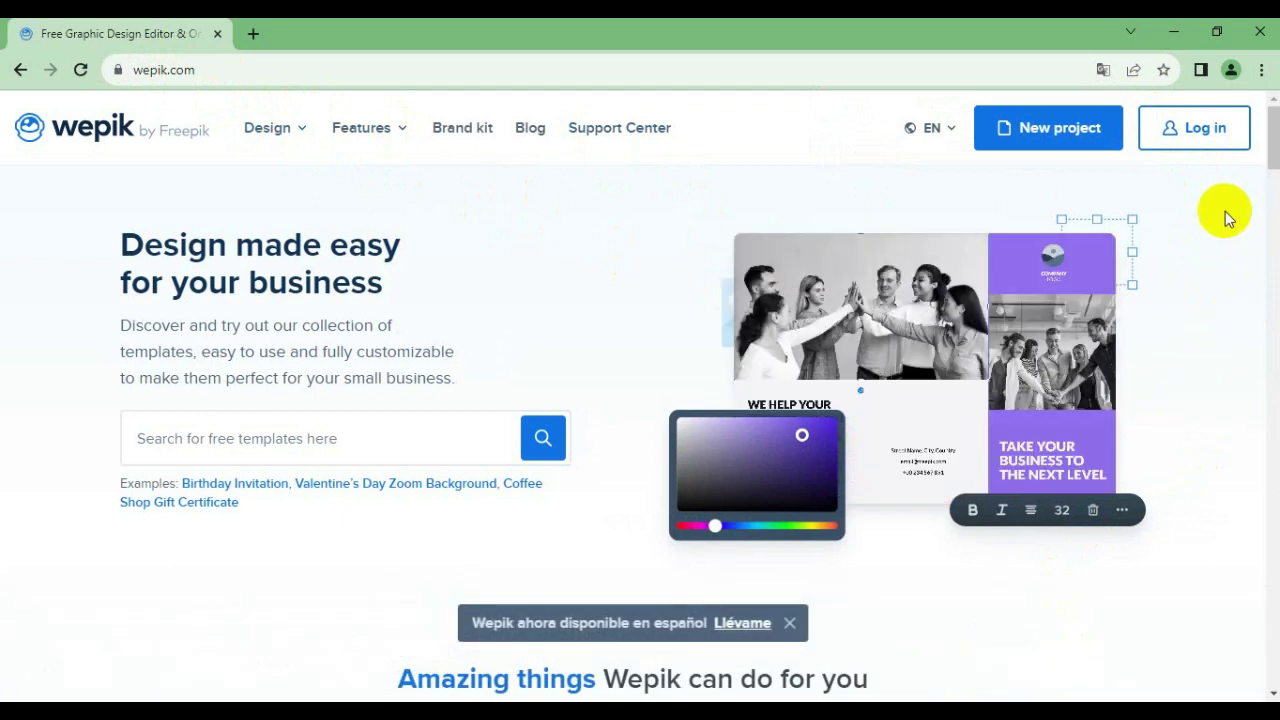
left_click(1216, 138)
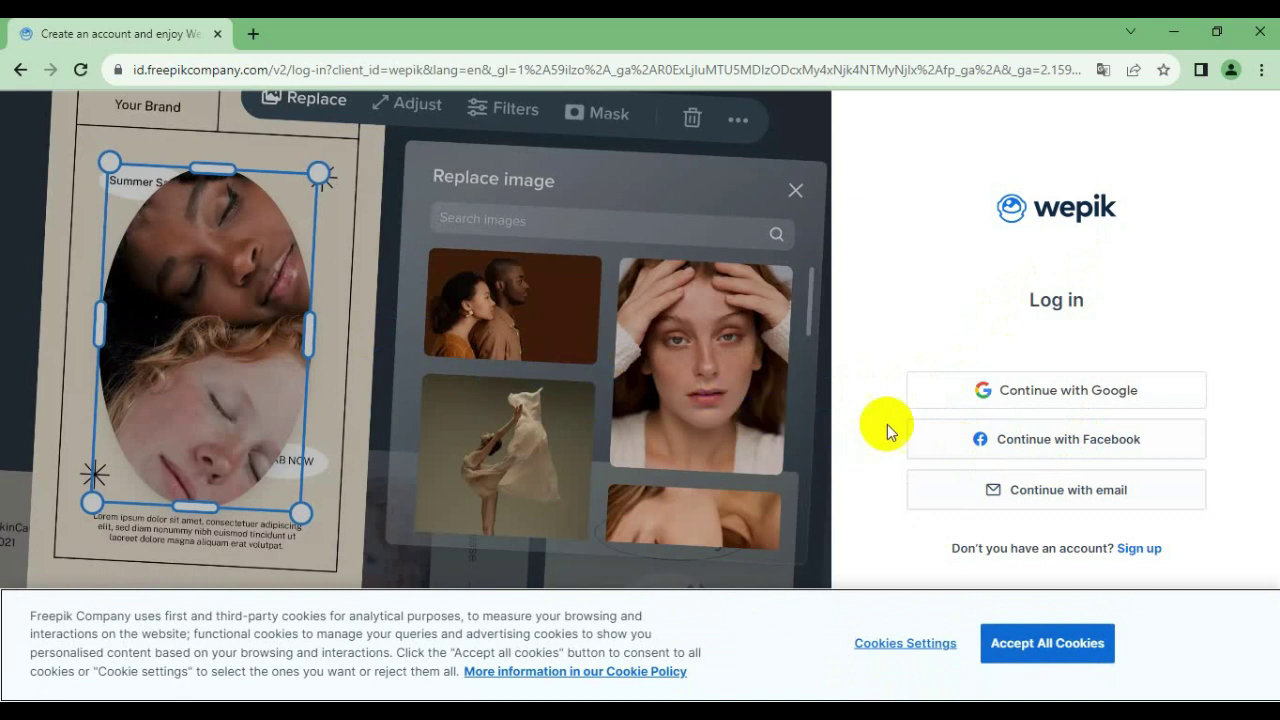
Continue with Google, pick the account and enter its password.
left_click(1067, 398)
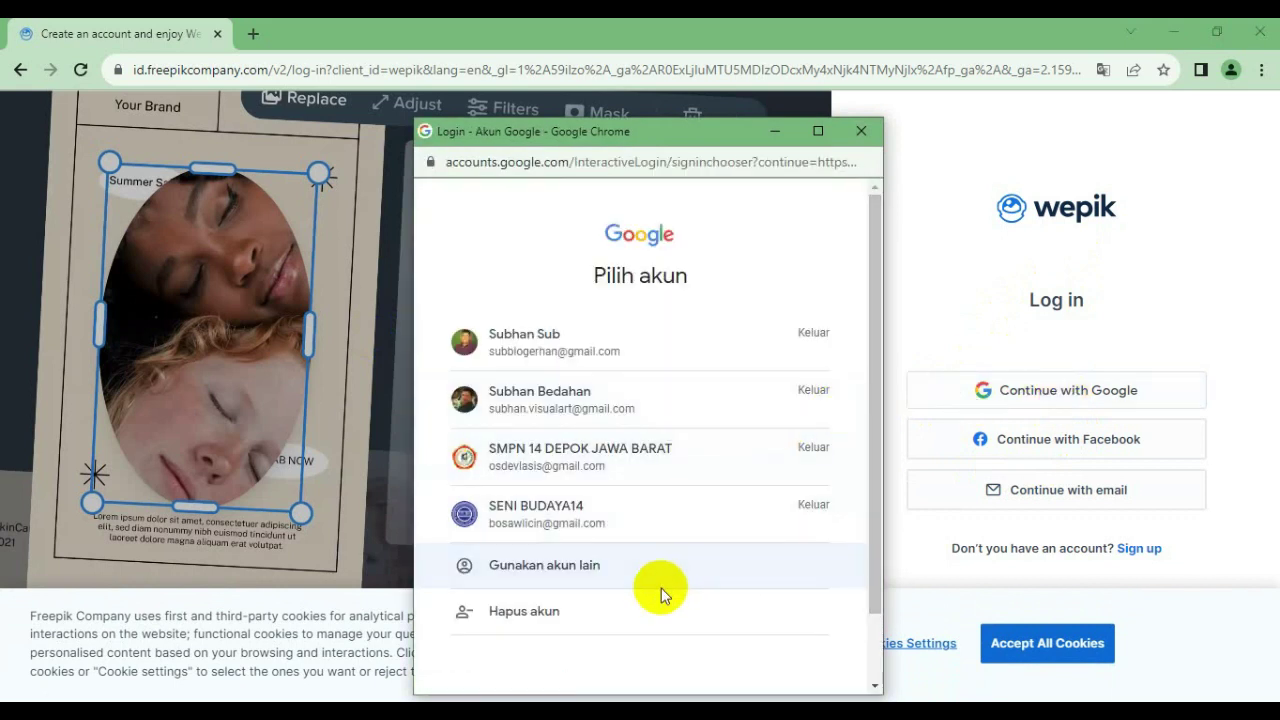
left_click(565, 468)
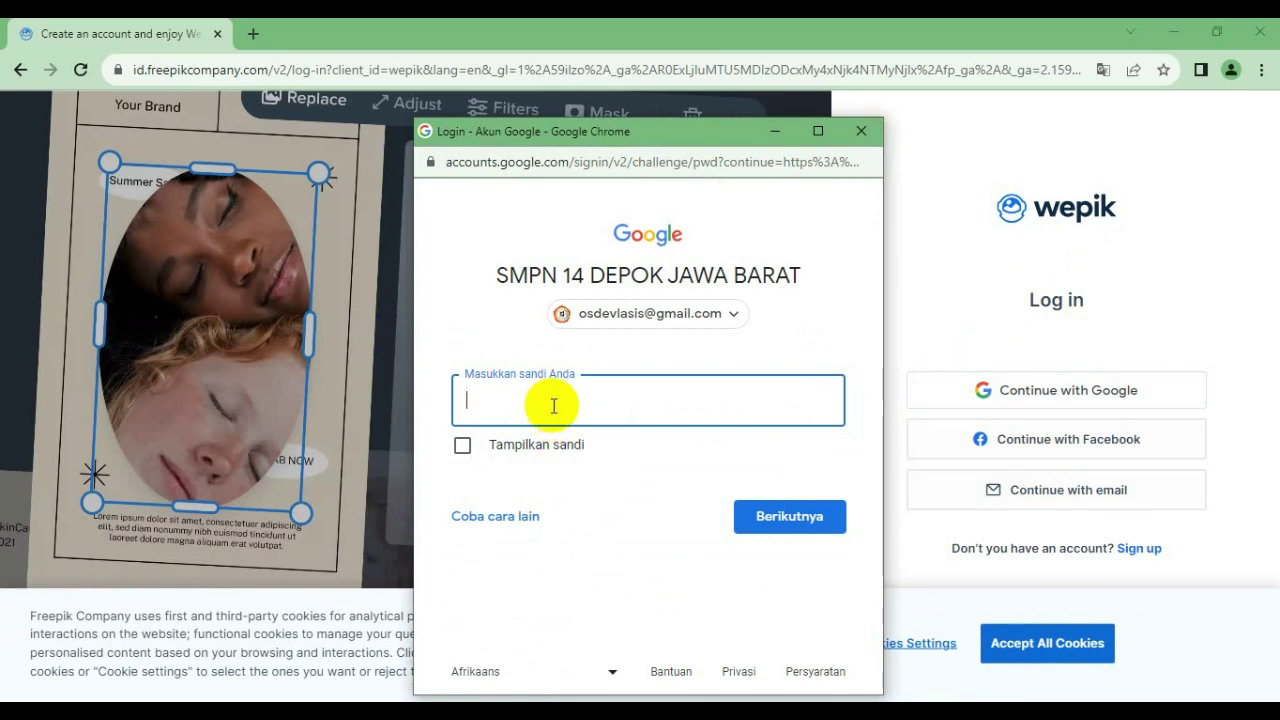
type("****")
key("Return")
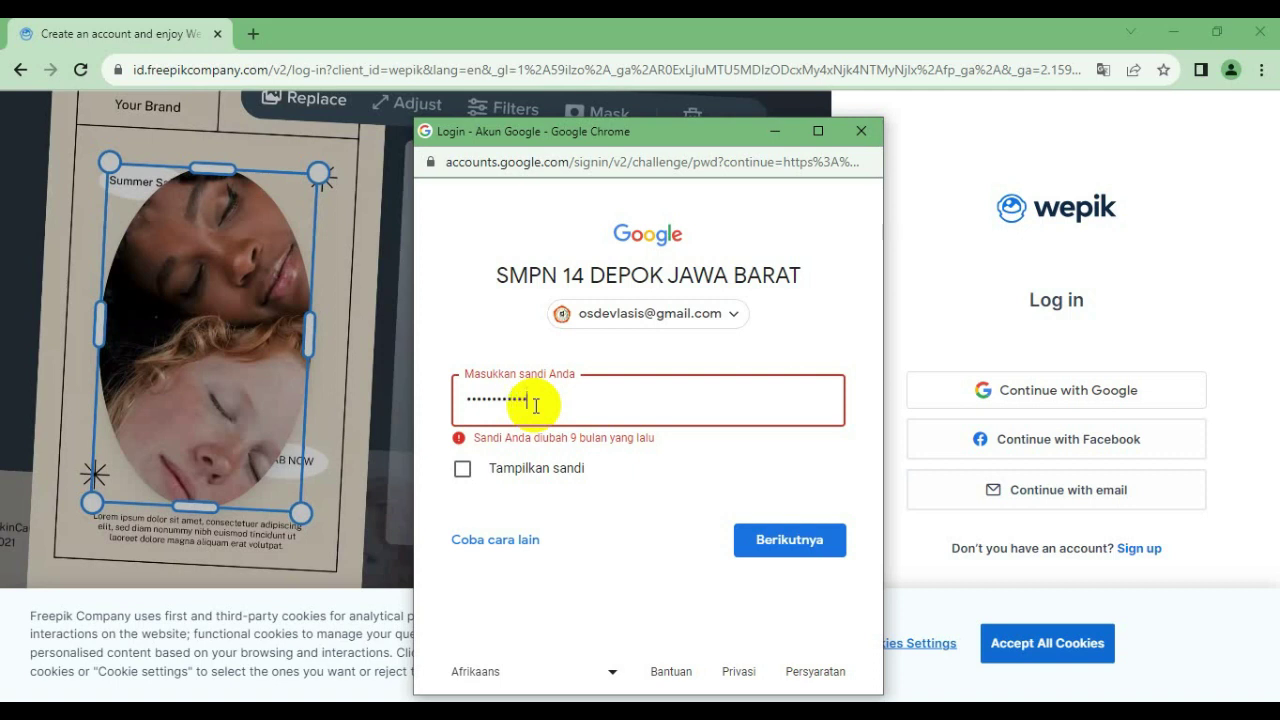
left_click(772, 542)
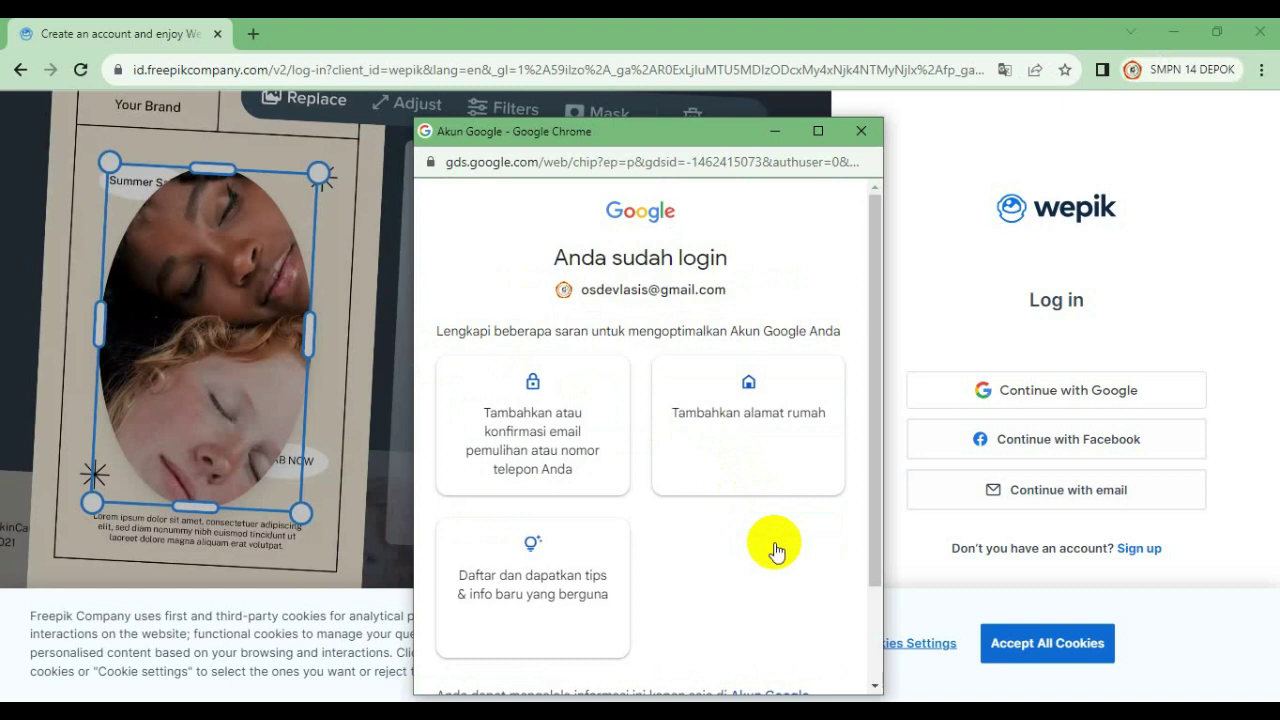
Skip the account suggestions, confirm sign-in to freepikcompany.com and accept cookies.
left_click_drag(657, 131, 653, 85)
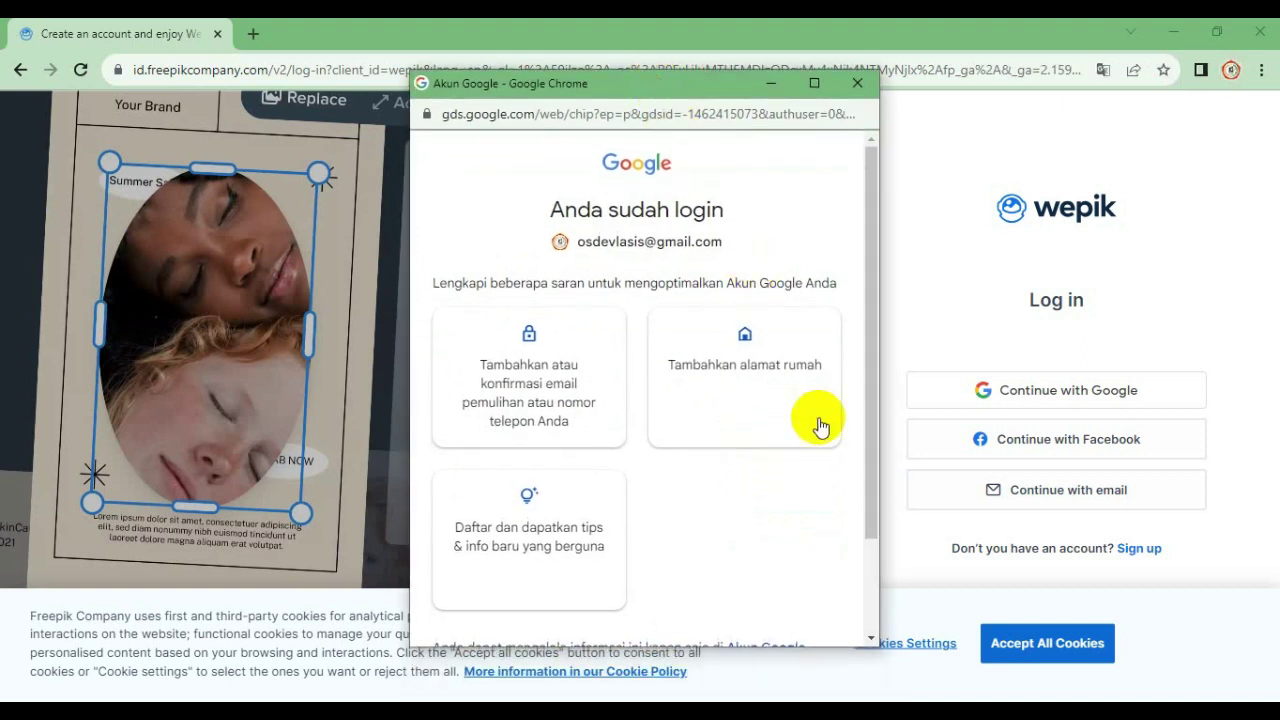
scroll(660, 530, "down", 2)
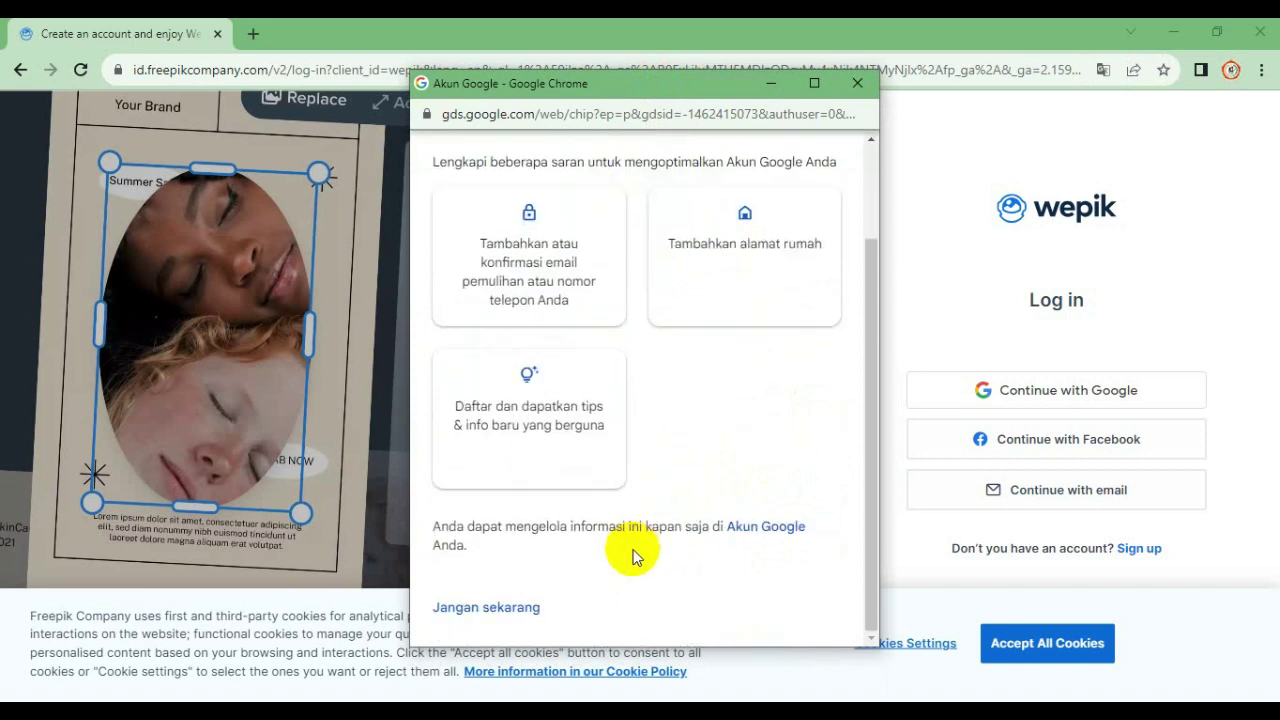
left_click(513, 610)
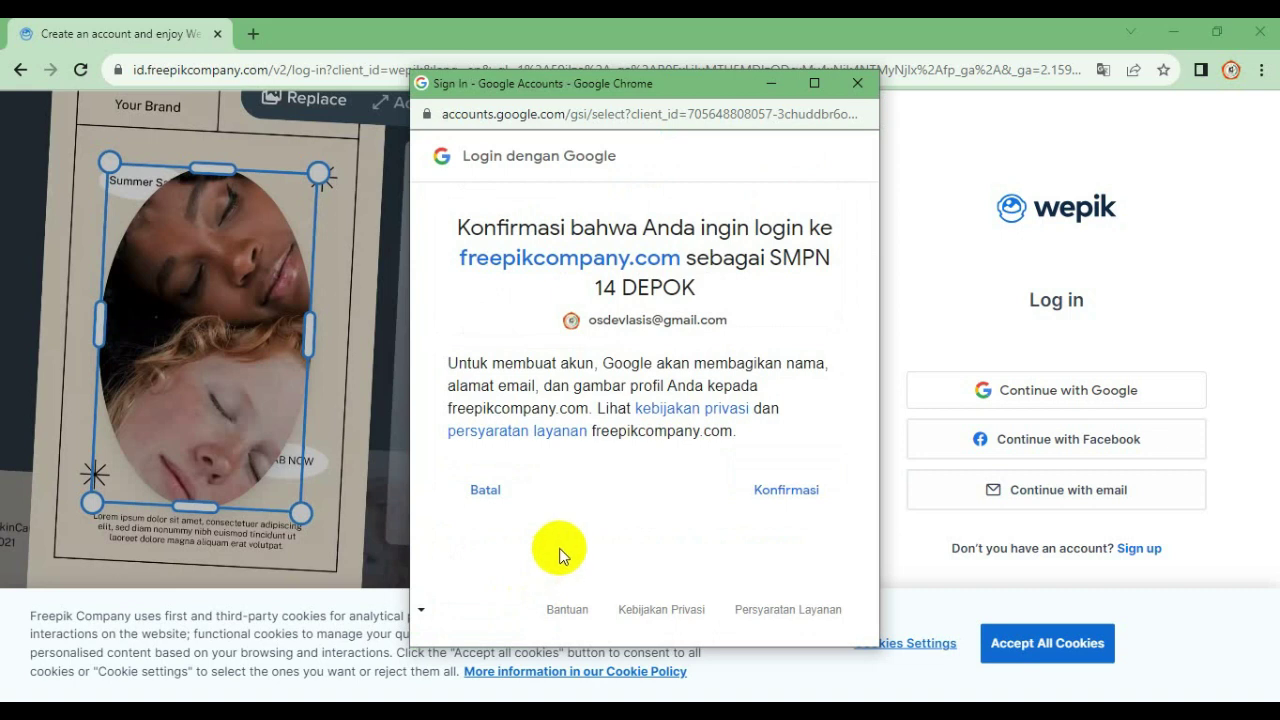
left_click(800, 492)
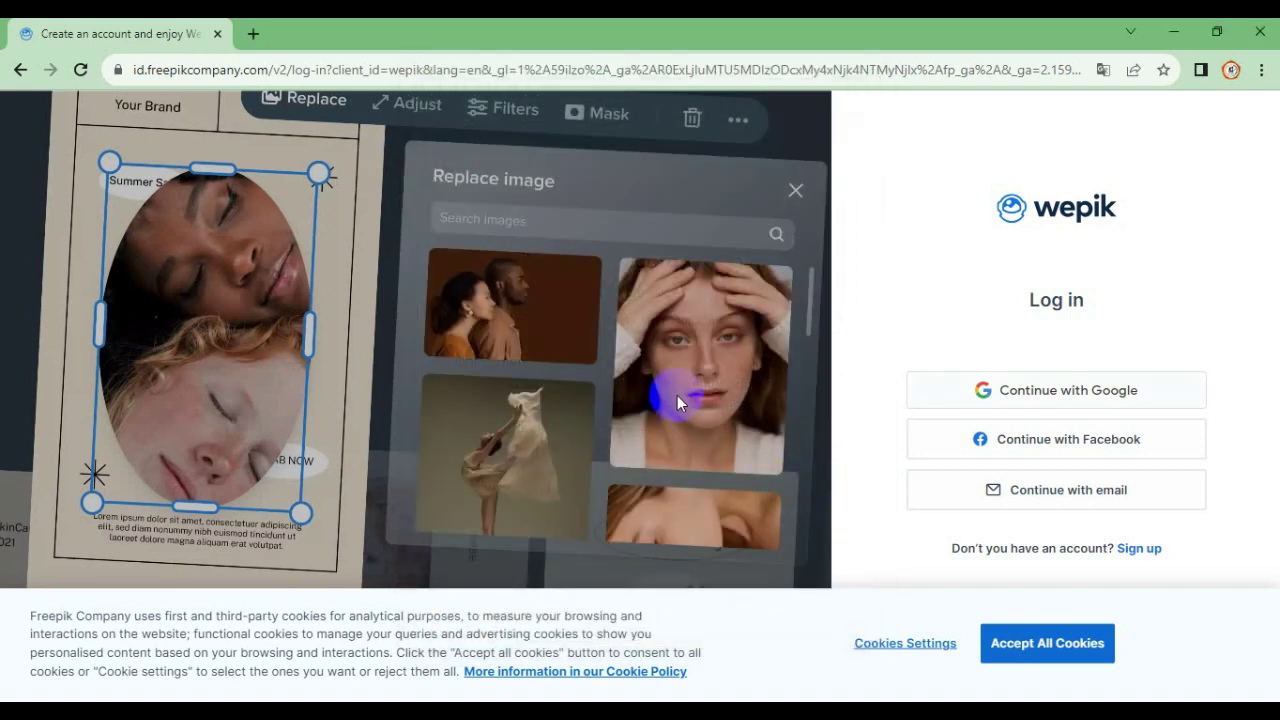
left_click(1064, 643)
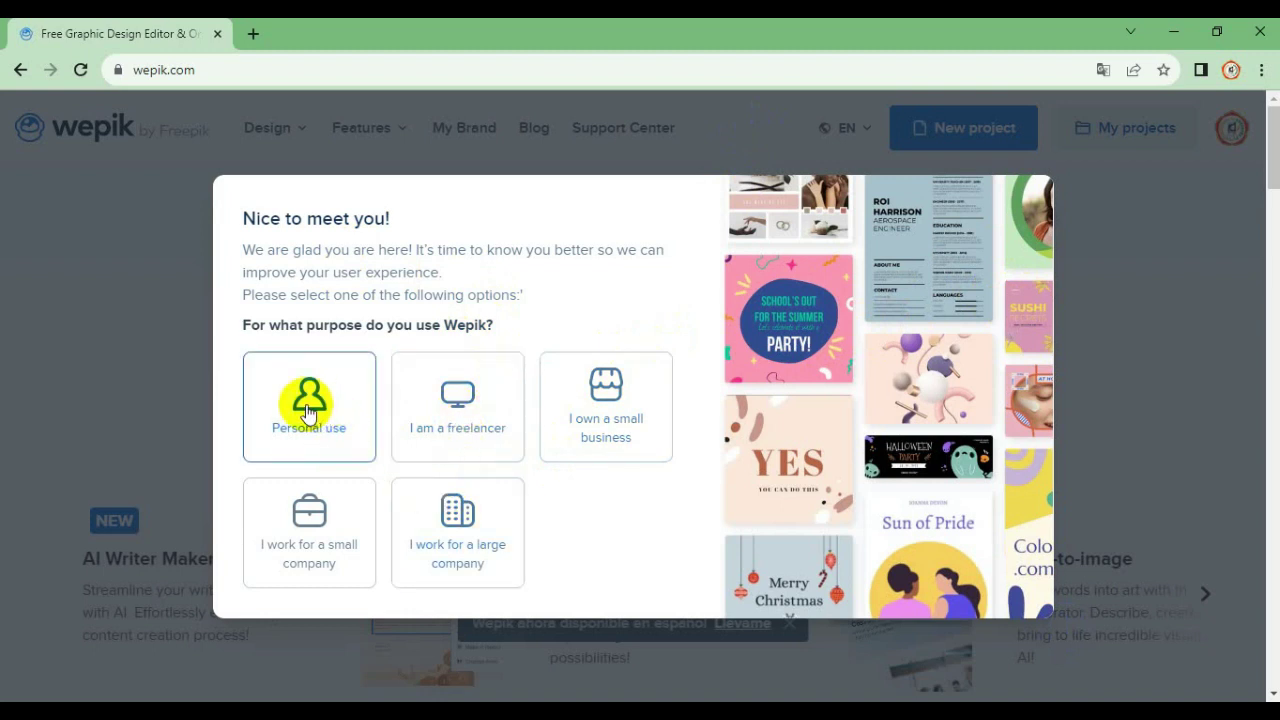
Choose Personal use as the purpose and close the Spanish-language notice.
left_click(309, 410)
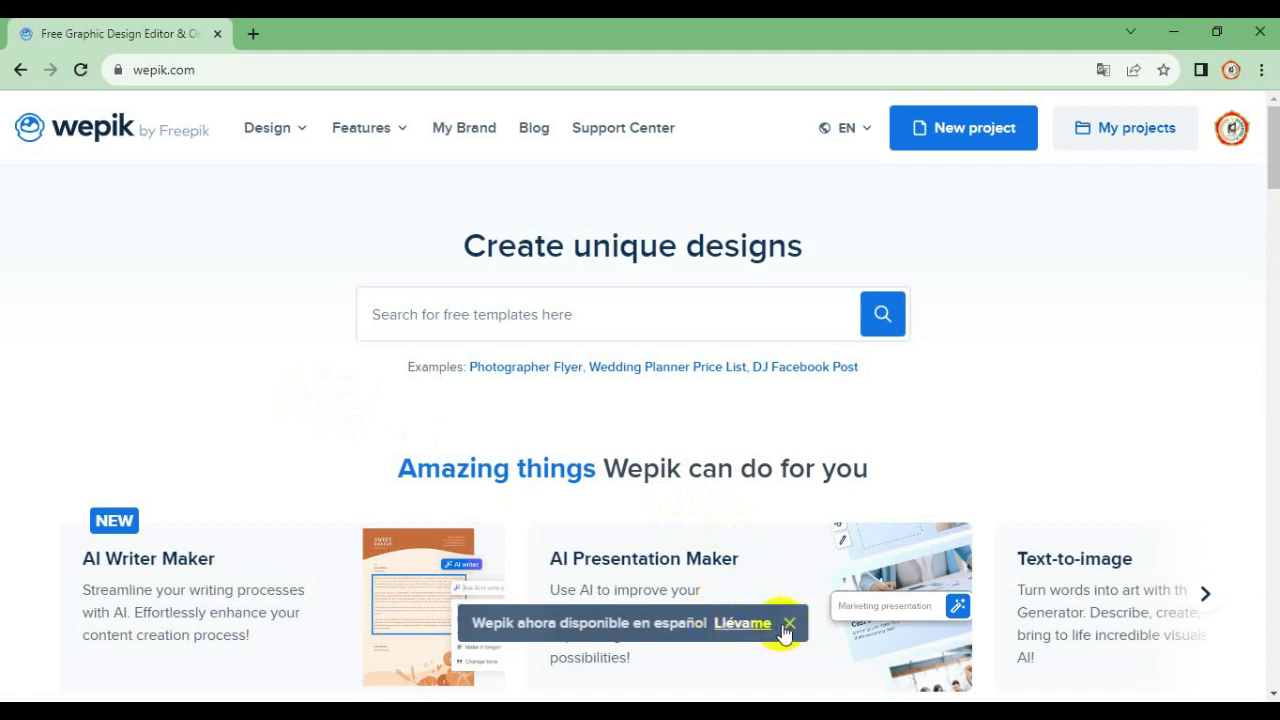
left_click(788, 624)
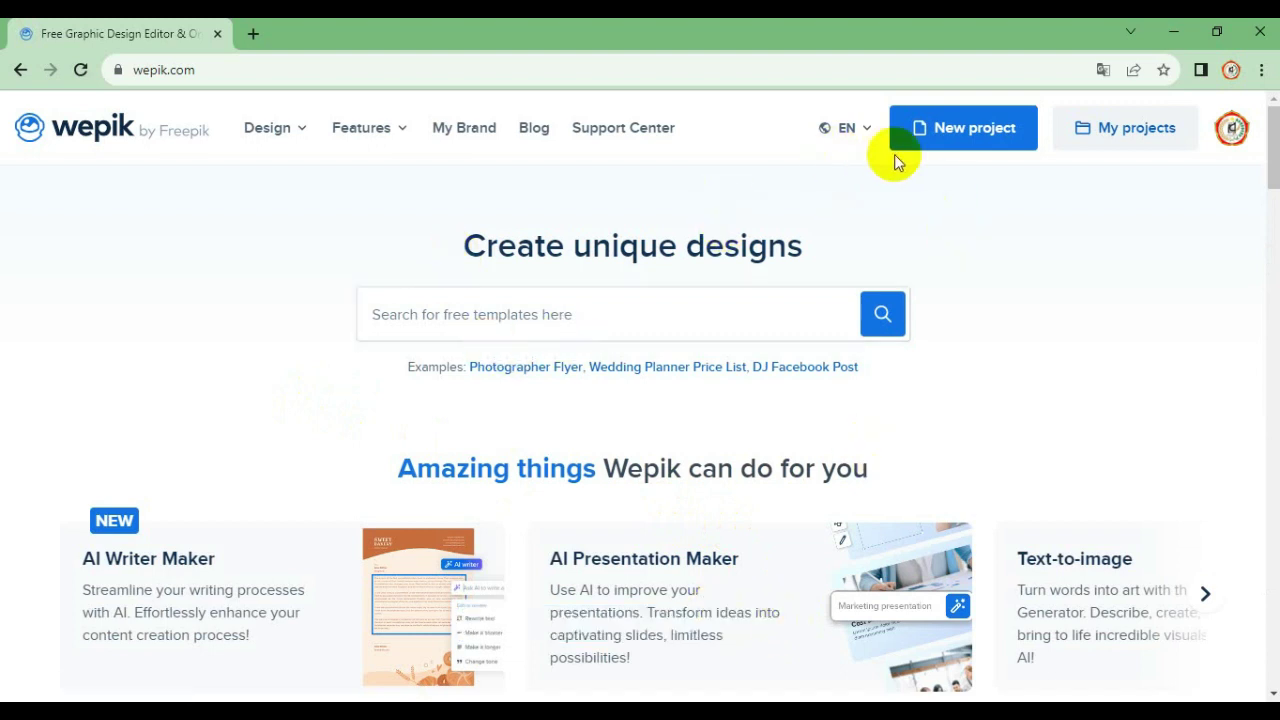
Create a new General presentation 16:9 project.
left_click(968, 130)
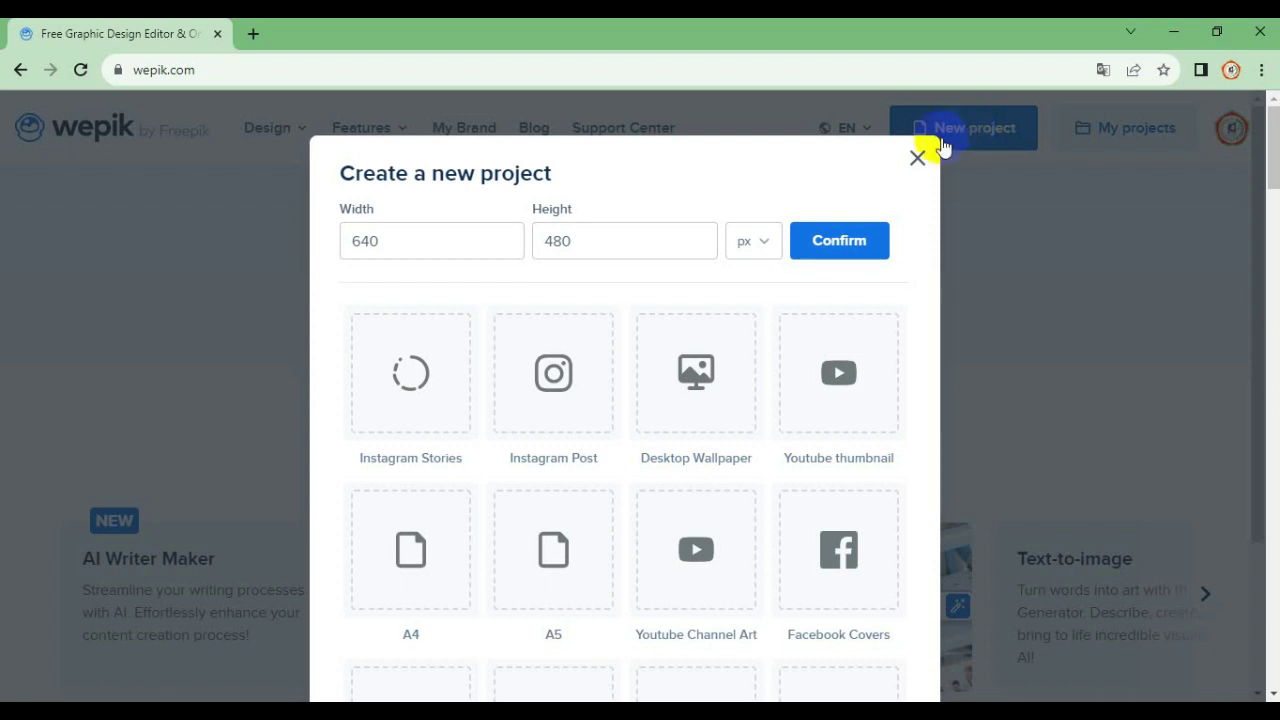
mouse_move(624, 241)
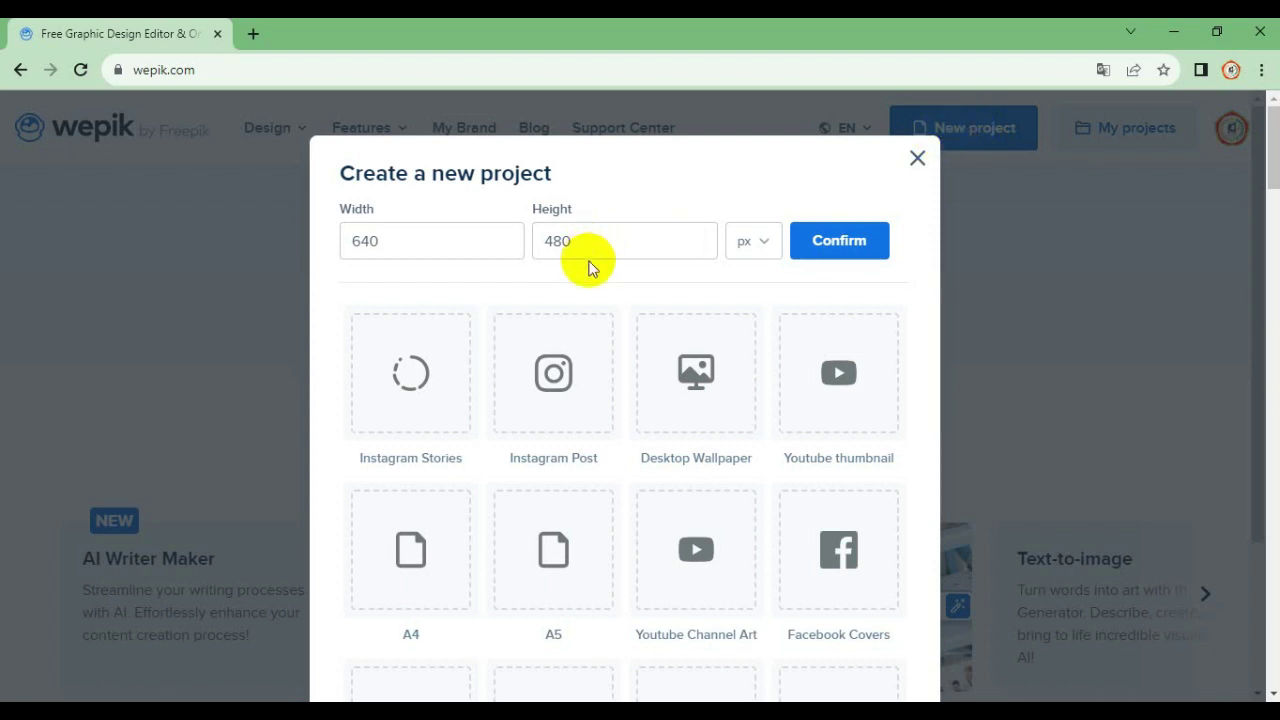
scroll(598, 298, "down", 1)
scroll(598, 298, "down", 1)
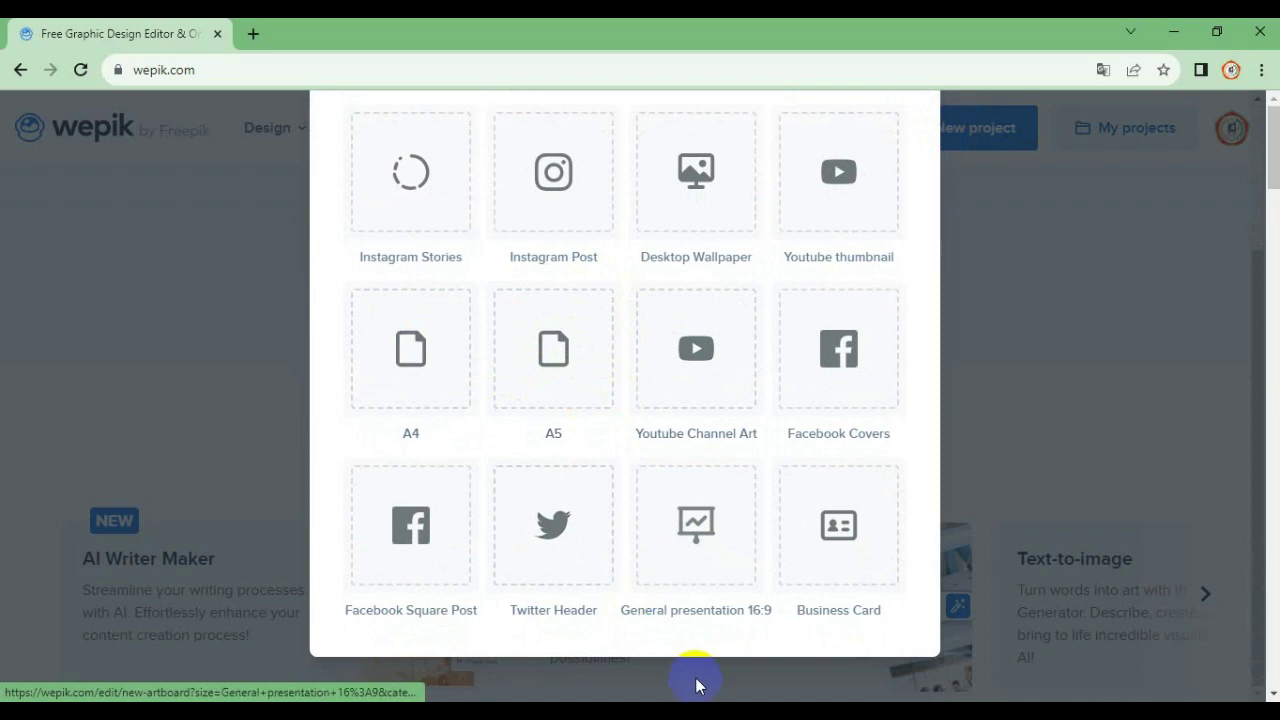
left_click(704, 545)
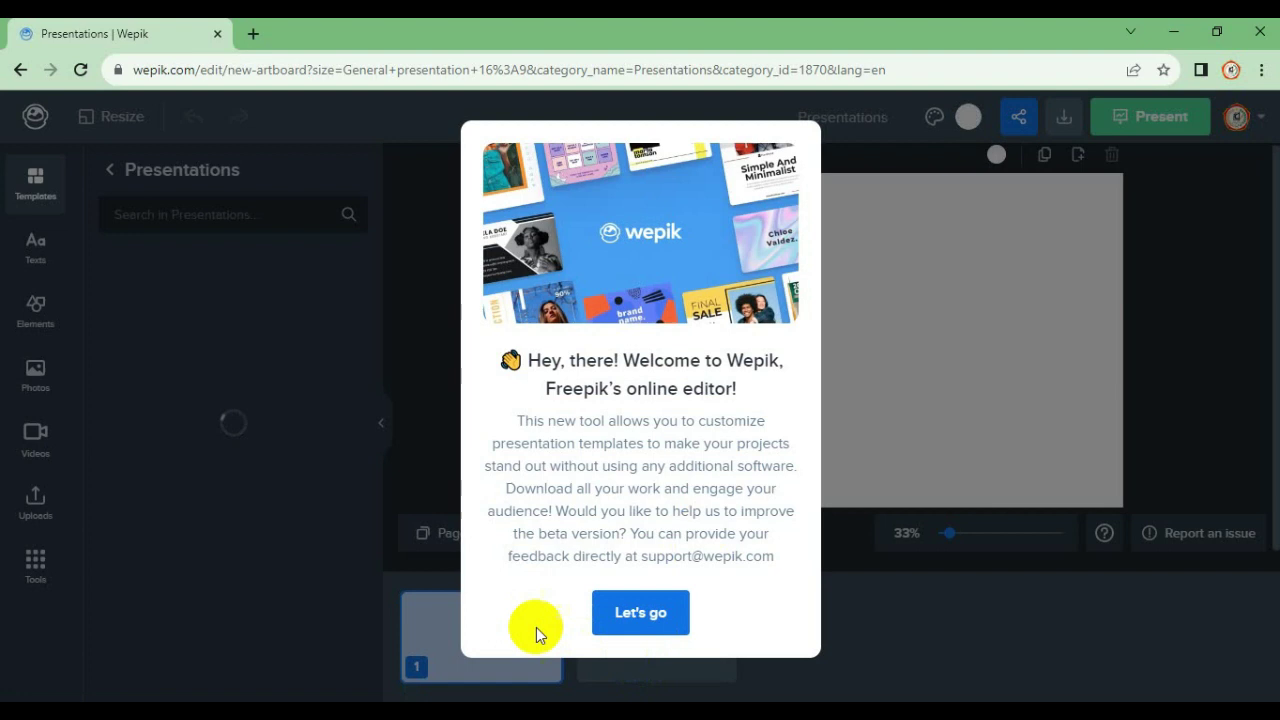
Dismiss the welcome message, skip the tour and open AI Presentation from Tools.
left_click(648, 616)
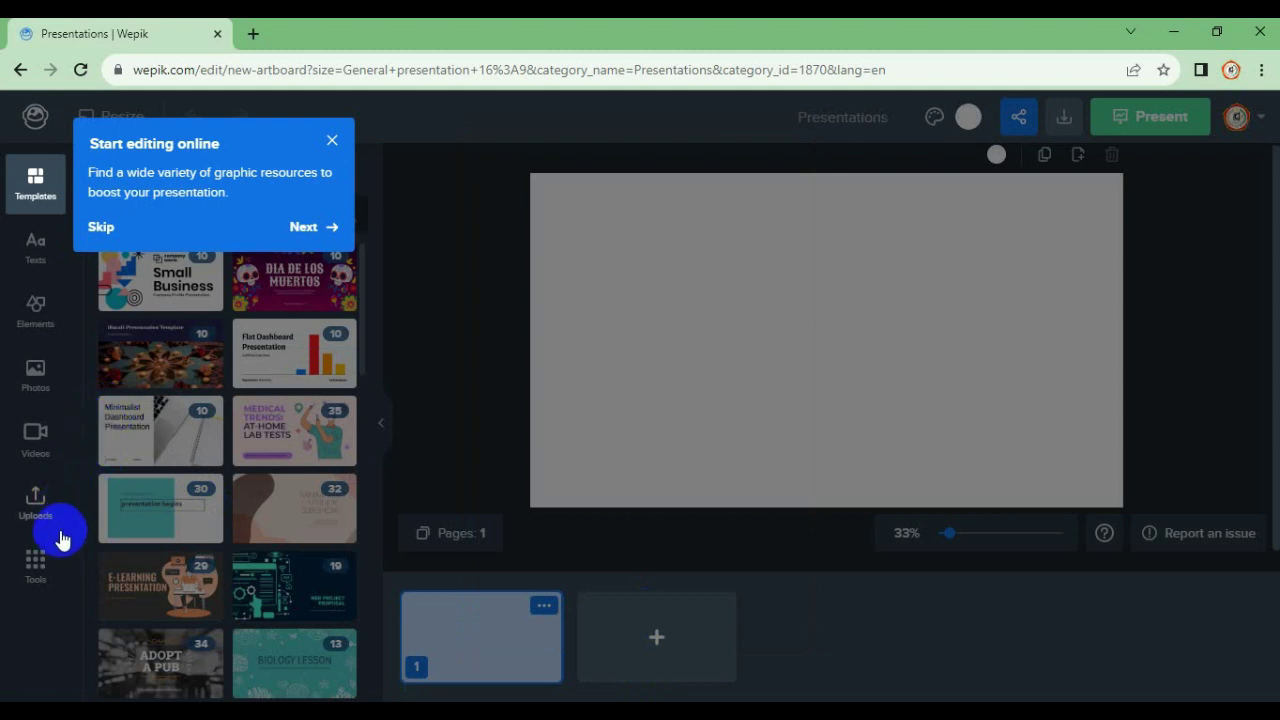
left_click(99, 230)
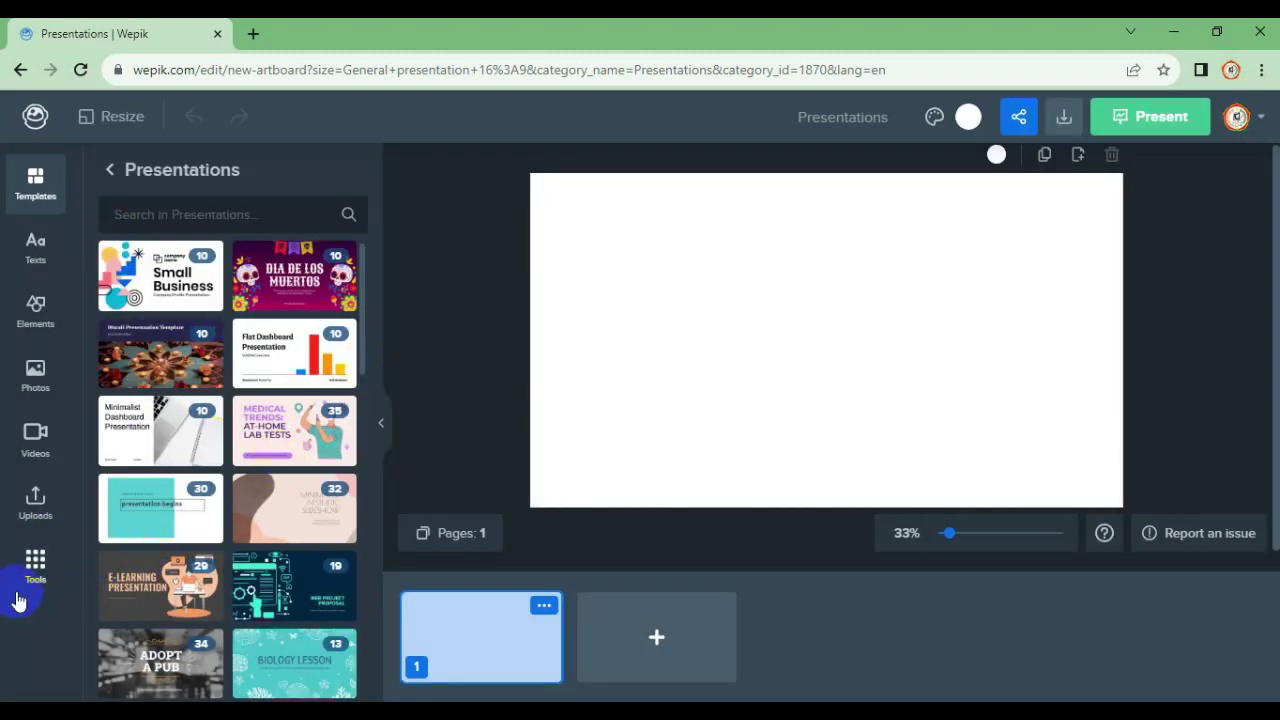
left_click(35, 563)
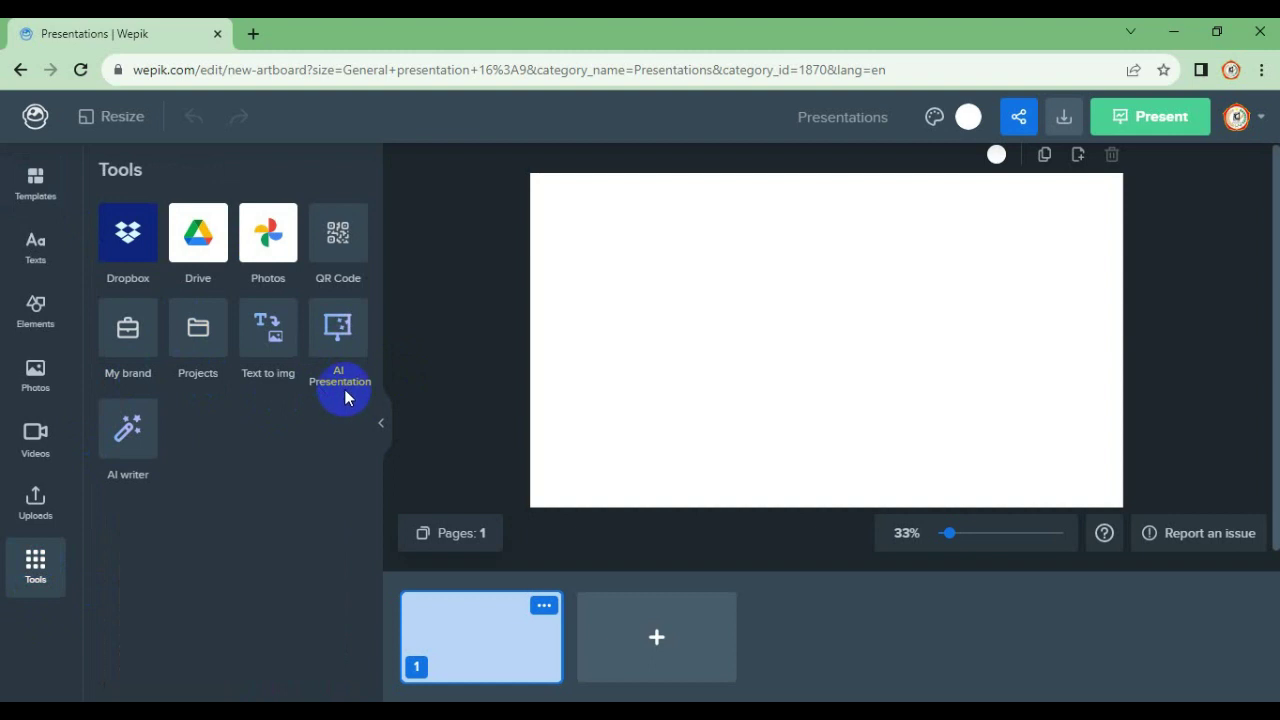
left_click(347, 333)
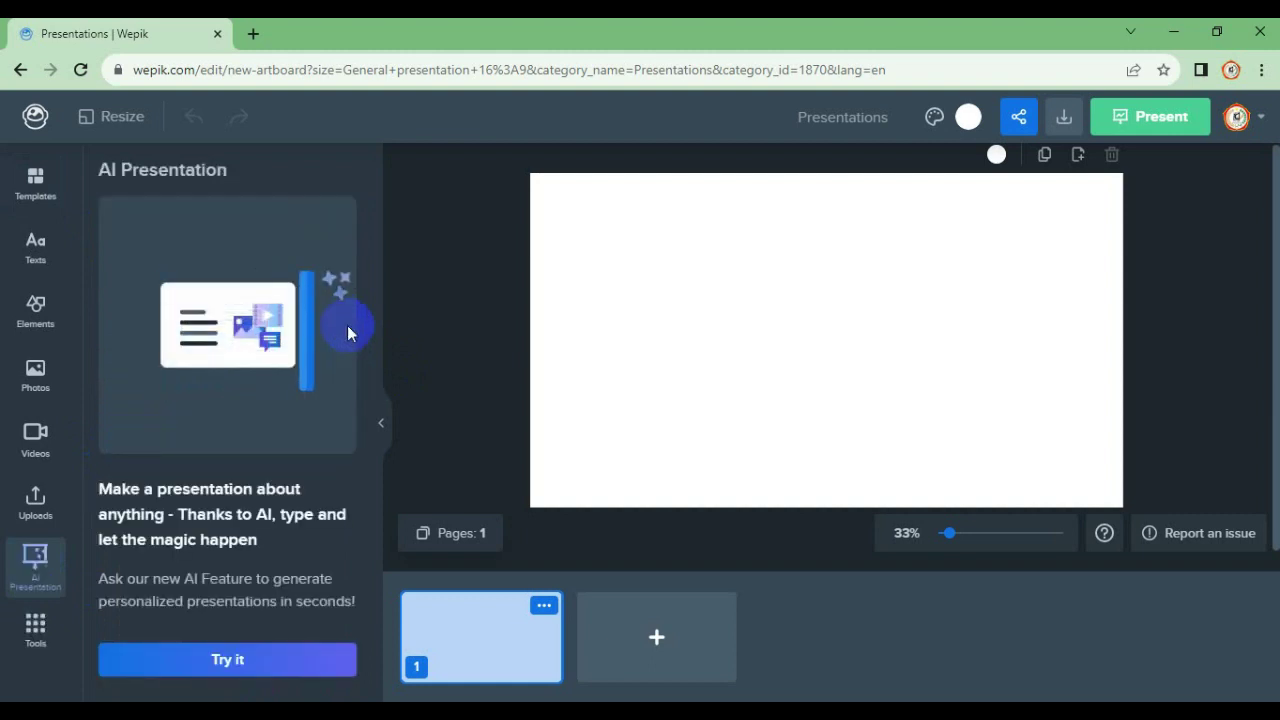
Start the AI presentation form and enter the topic 'Manfaat sarapan pagi'.
left_click(238, 662)
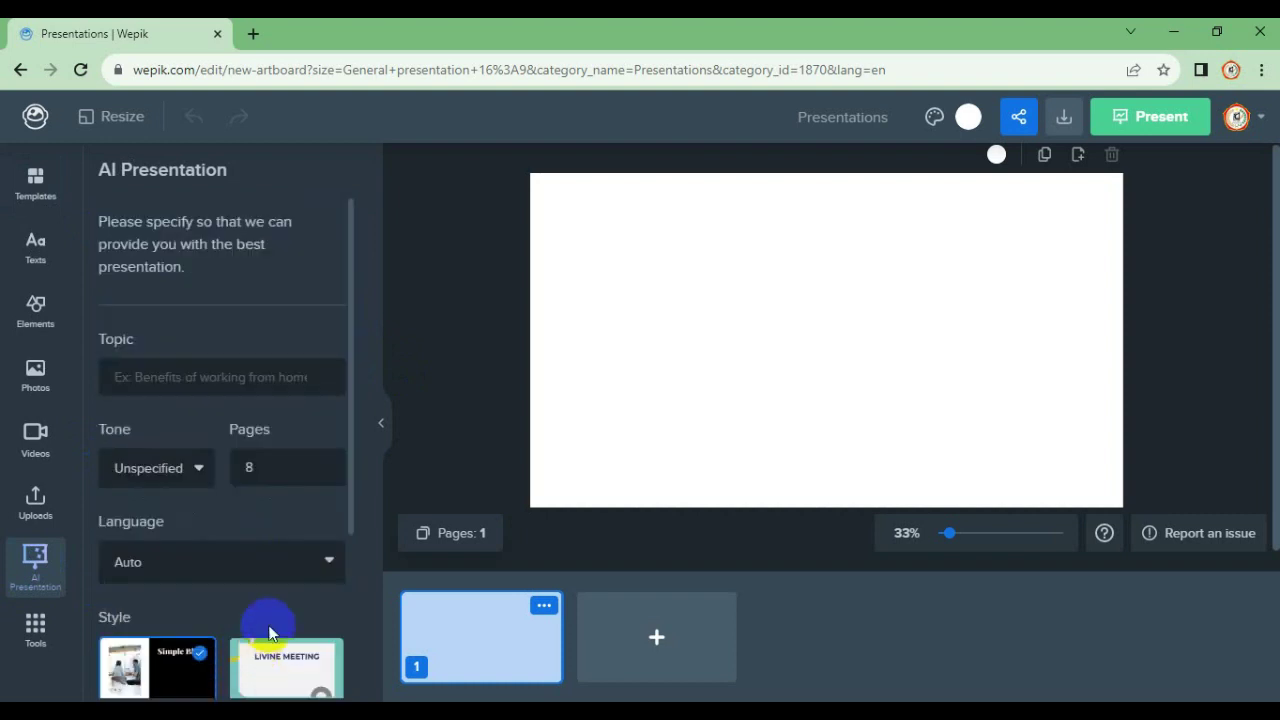
left_click(239, 381)
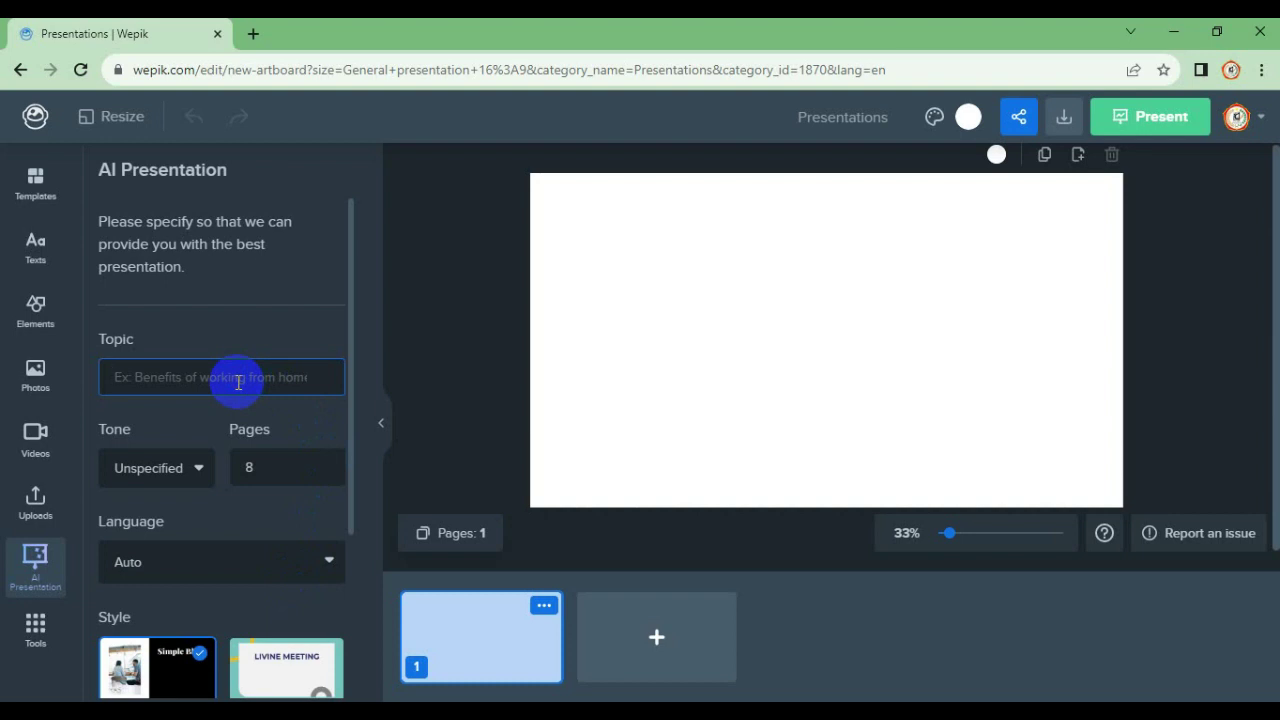
type("Manfaat sarapan pagi")
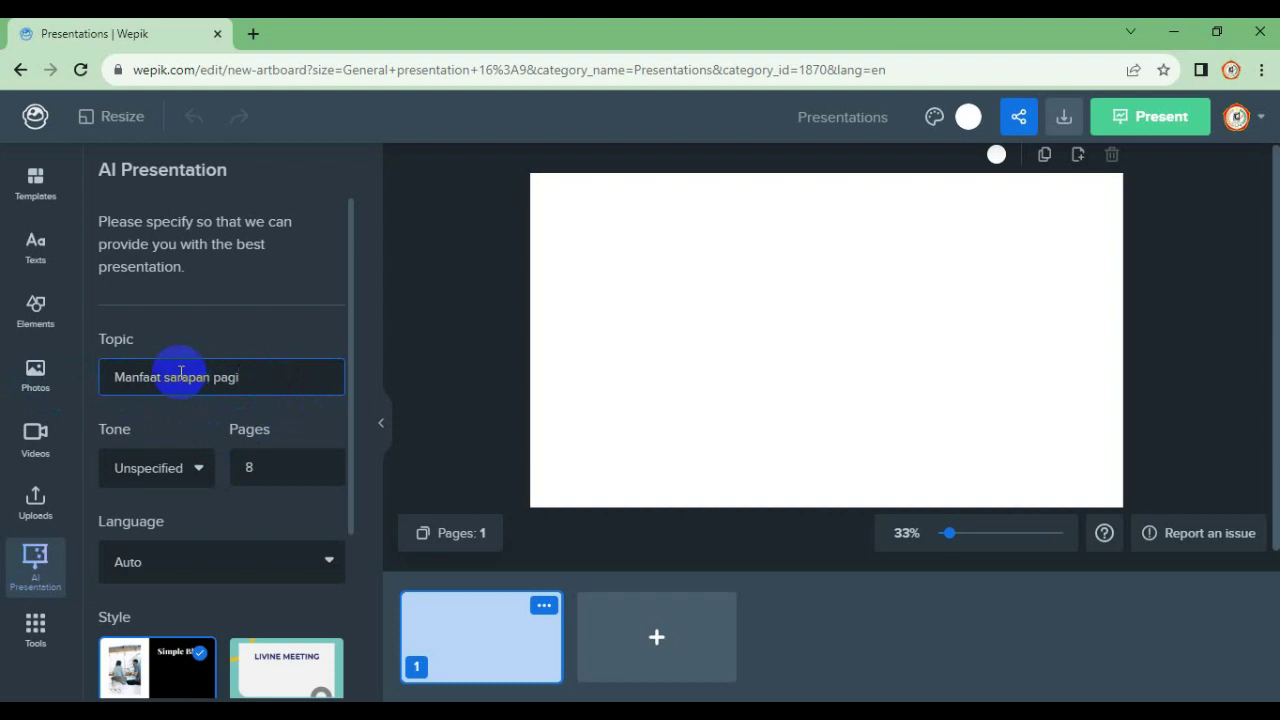
Set the tone to Casual and change the page count from 8 to 10.
left_click(197, 474)
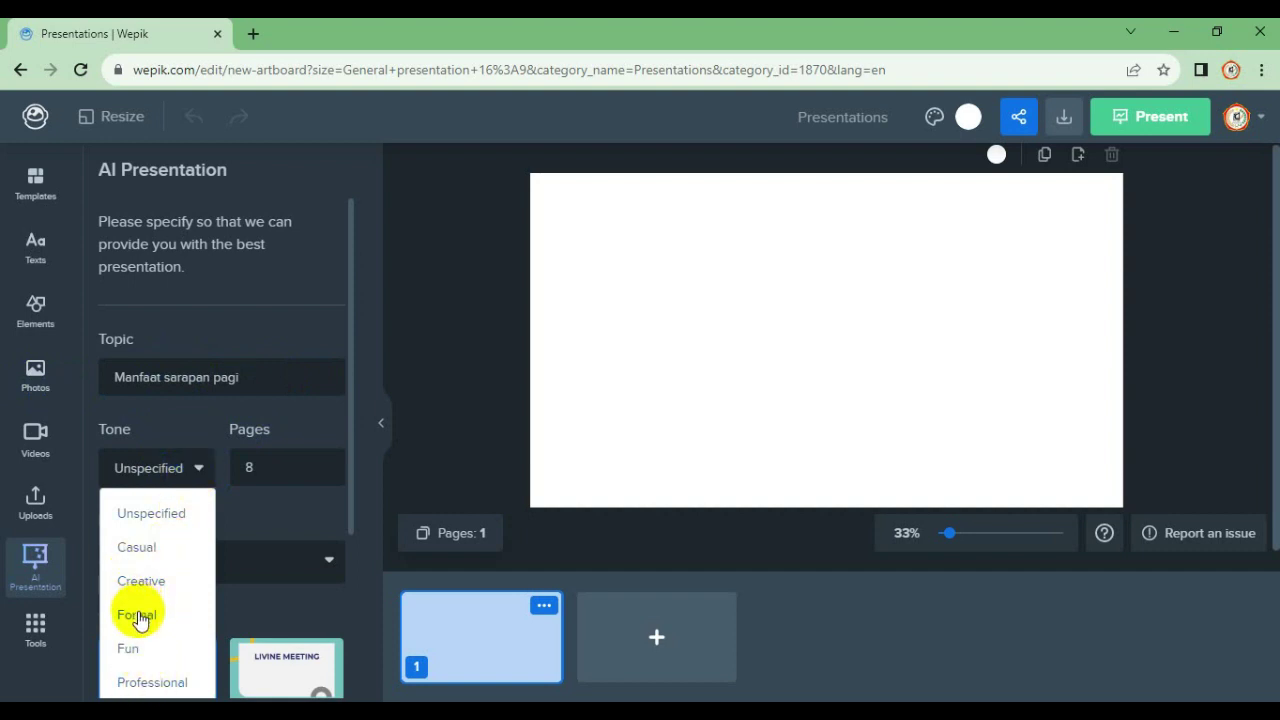
left_click(137, 548)
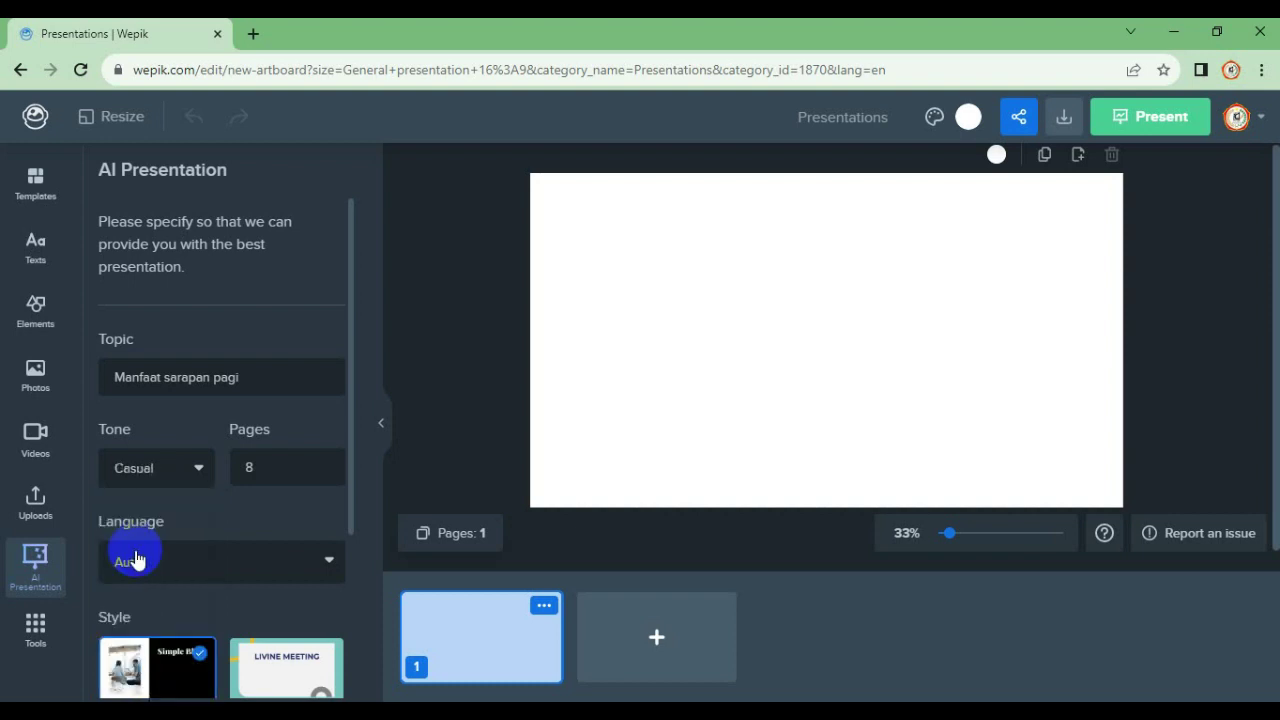
left_click_drag(297, 465, 221, 465)
type("10")
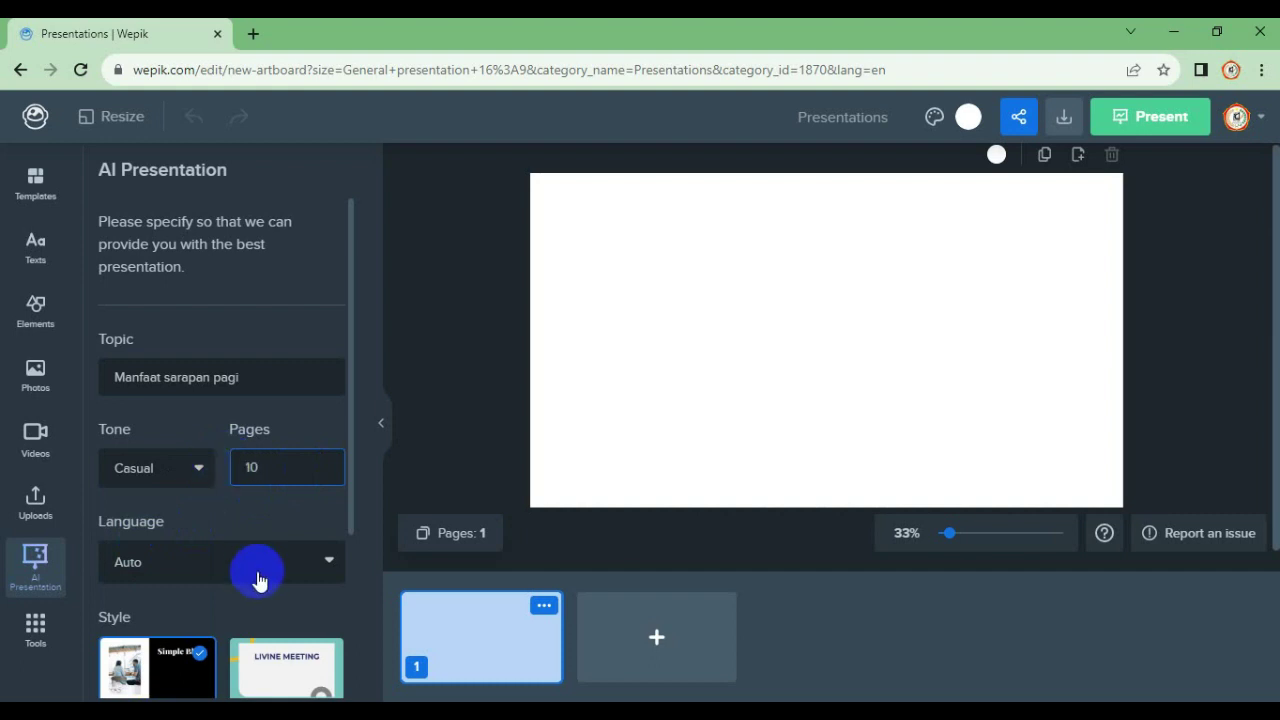
Keep the language on Auto and scroll down to the Generate button.
left_click(278, 572)
scroll(267, 597, "down", 2)
scroll(263, 614, "down", 2)
scroll(263, 614, "down", 2)
scroll(261, 634, "down", 2)
scroll(259, 638, "down", 2)
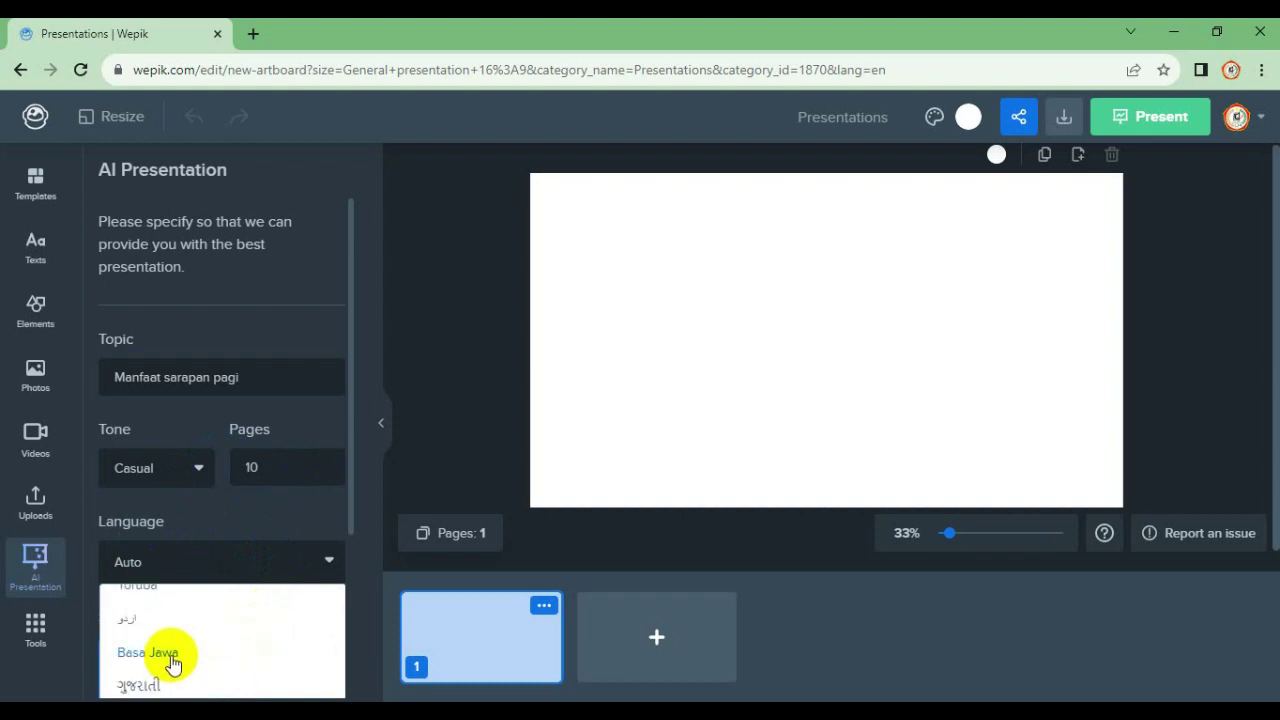
scroll(171, 663, "down", 2)
scroll(223, 654, "down", 2)
left_click(243, 569)
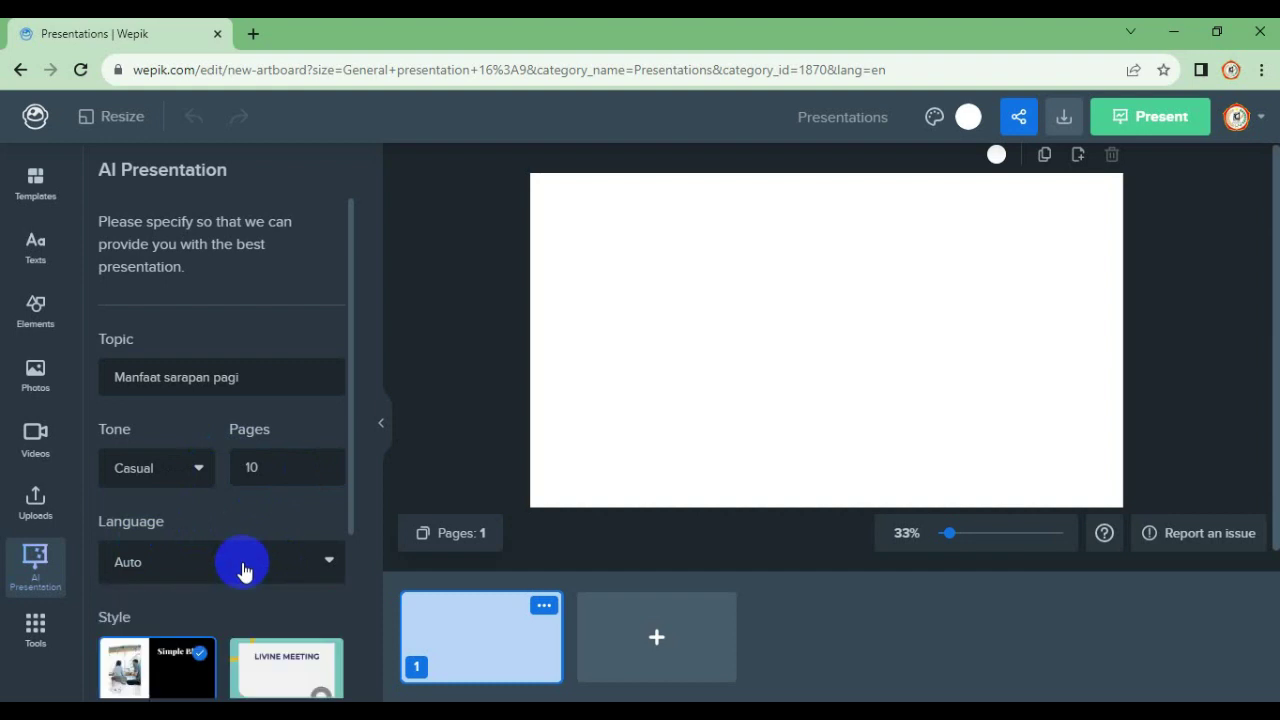
scroll(245, 567, "down", 2)
scroll(258, 562, "down", 1)
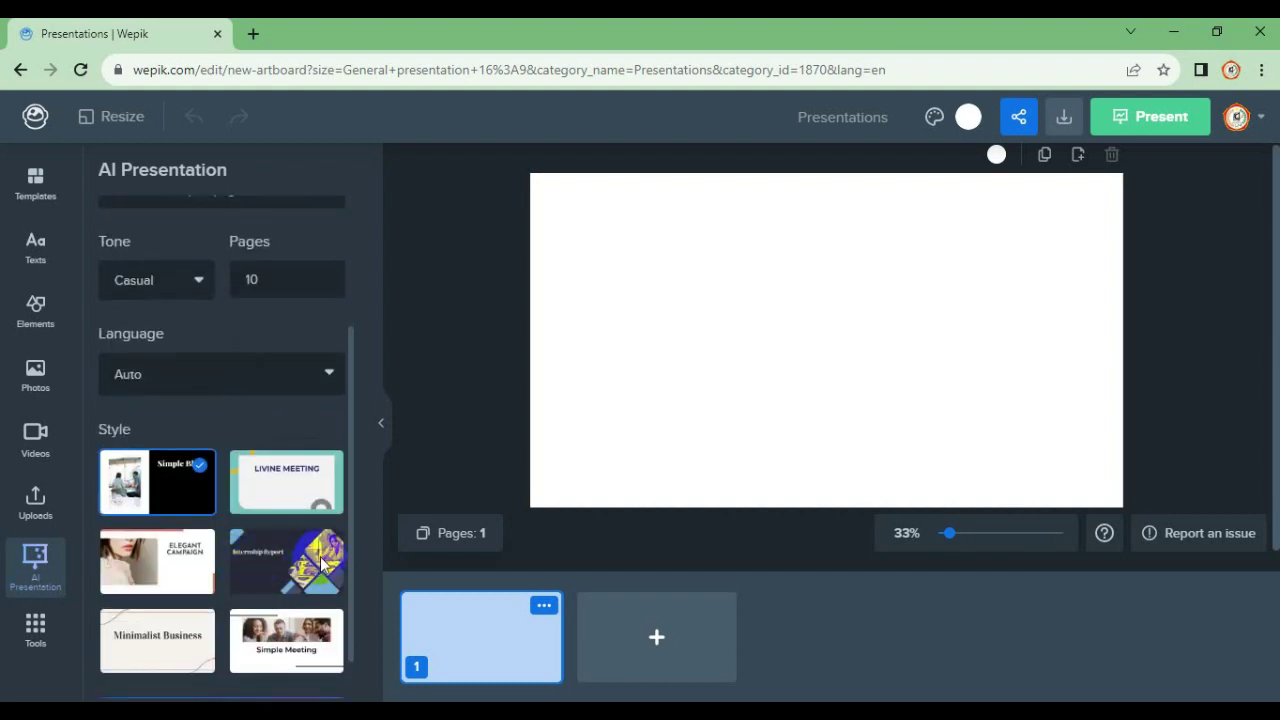
scroll(264, 493, "down", 1)
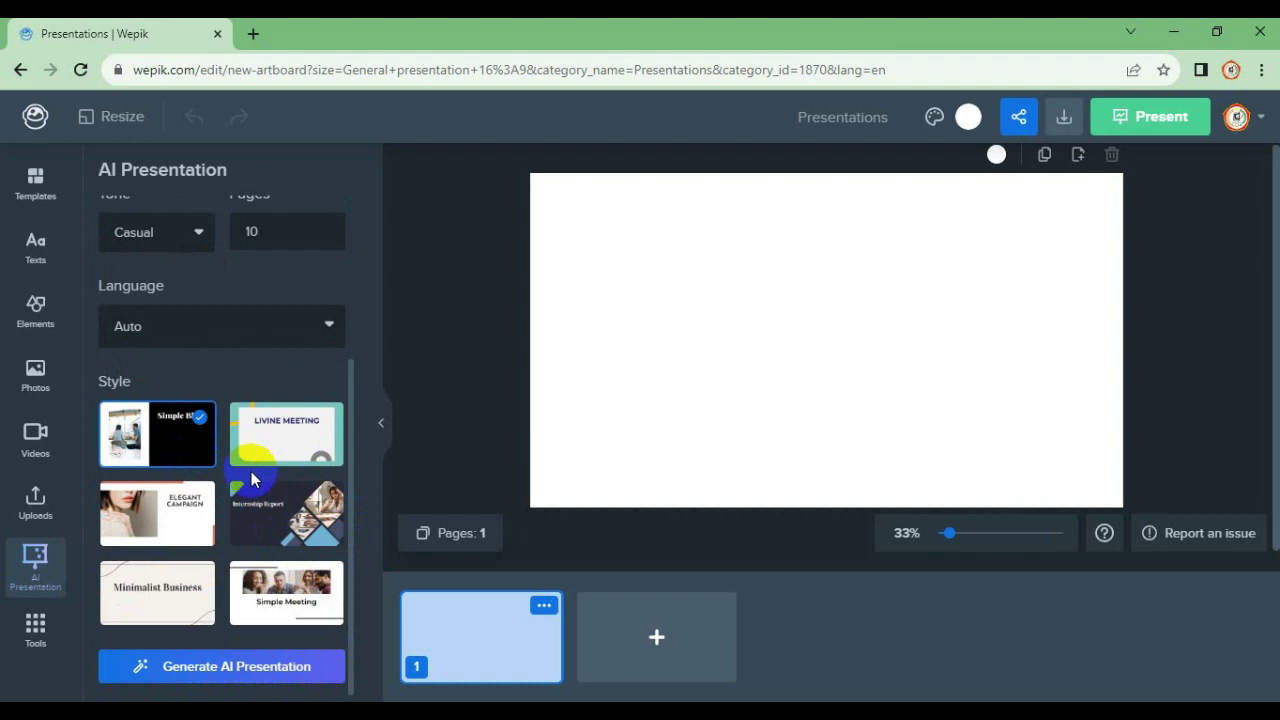
Generate the AI presentation and confirm replacing the current design.
left_click(237, 675)
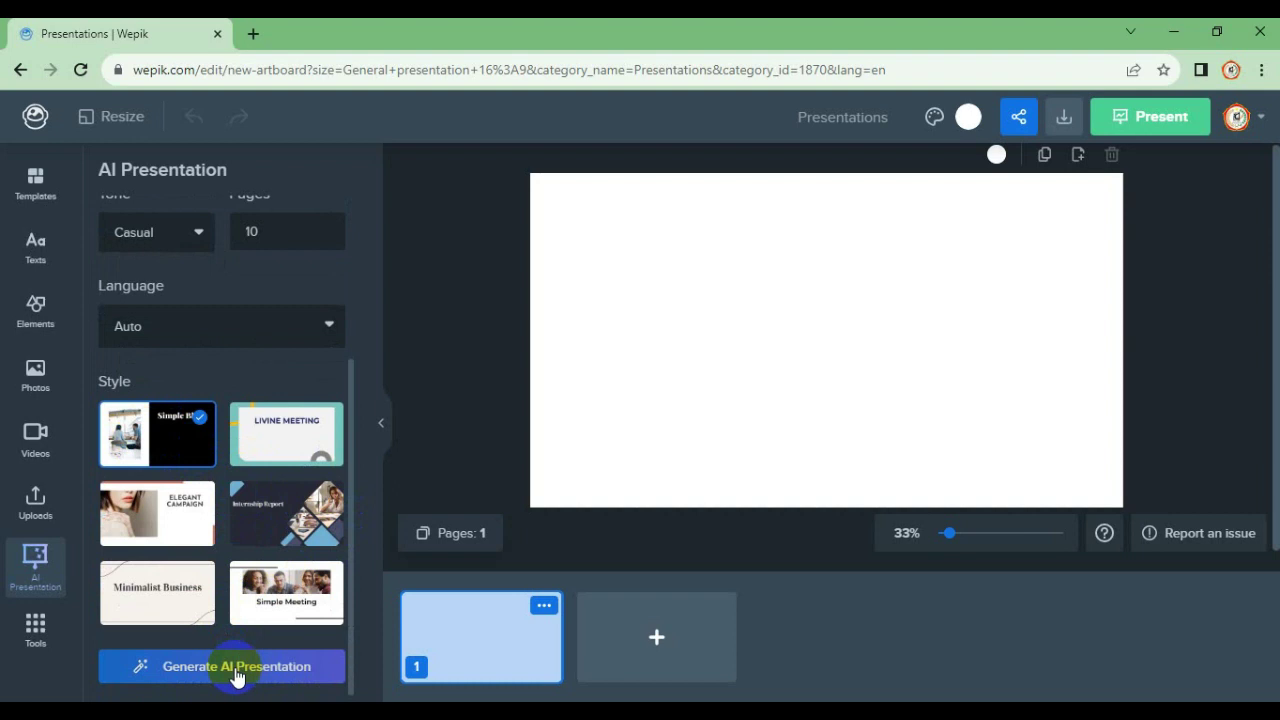
left_click(237, 675)
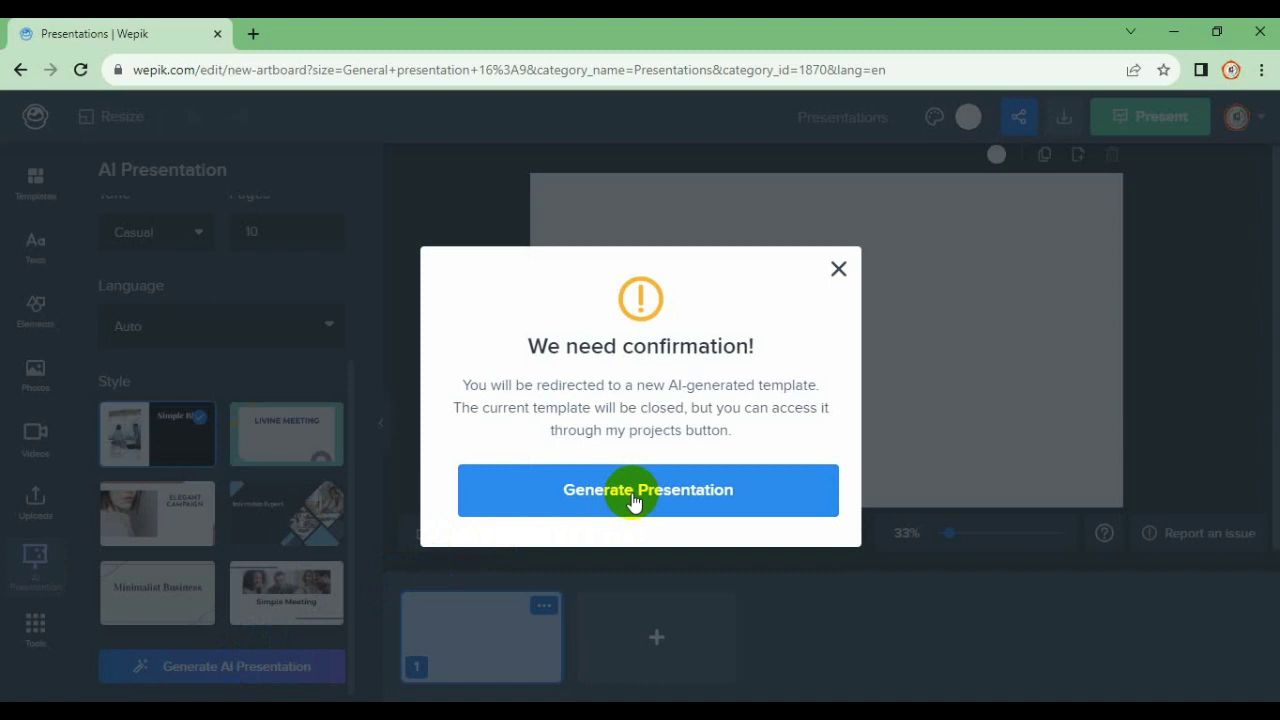
left_click(632, 500)
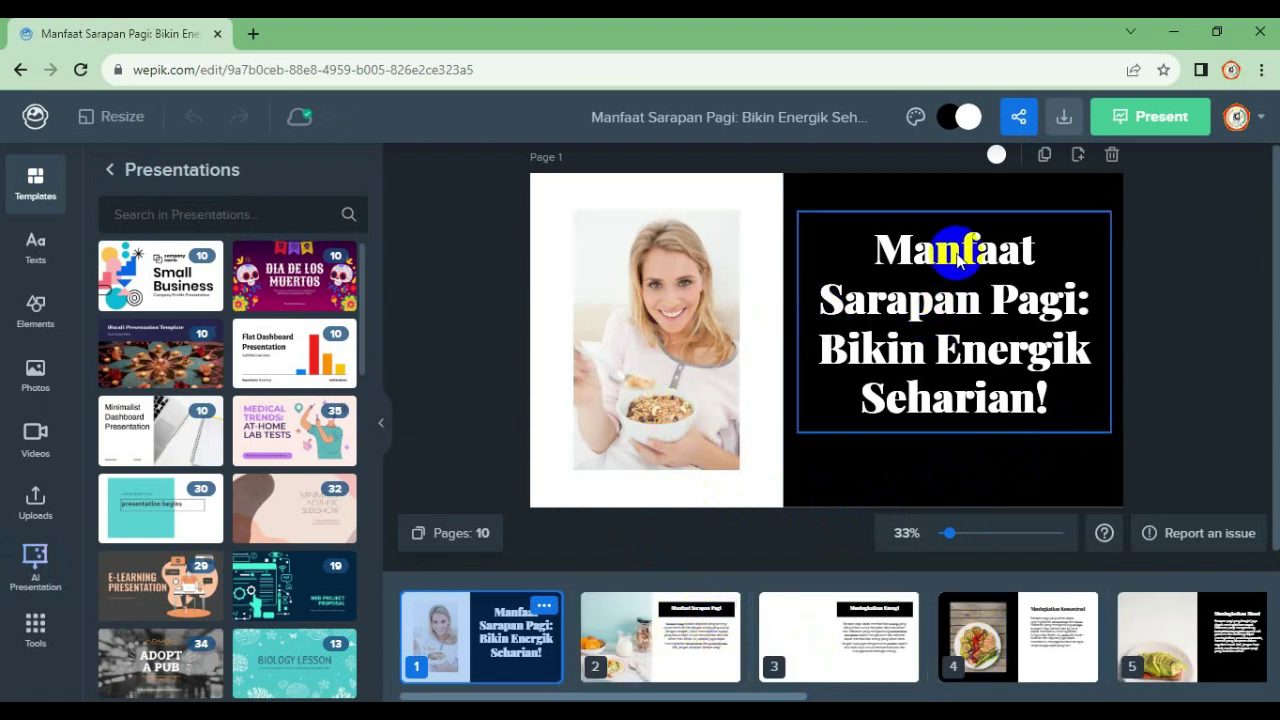
Select the page 1 title and open the Template style colour settings.
left_click(978, 359)
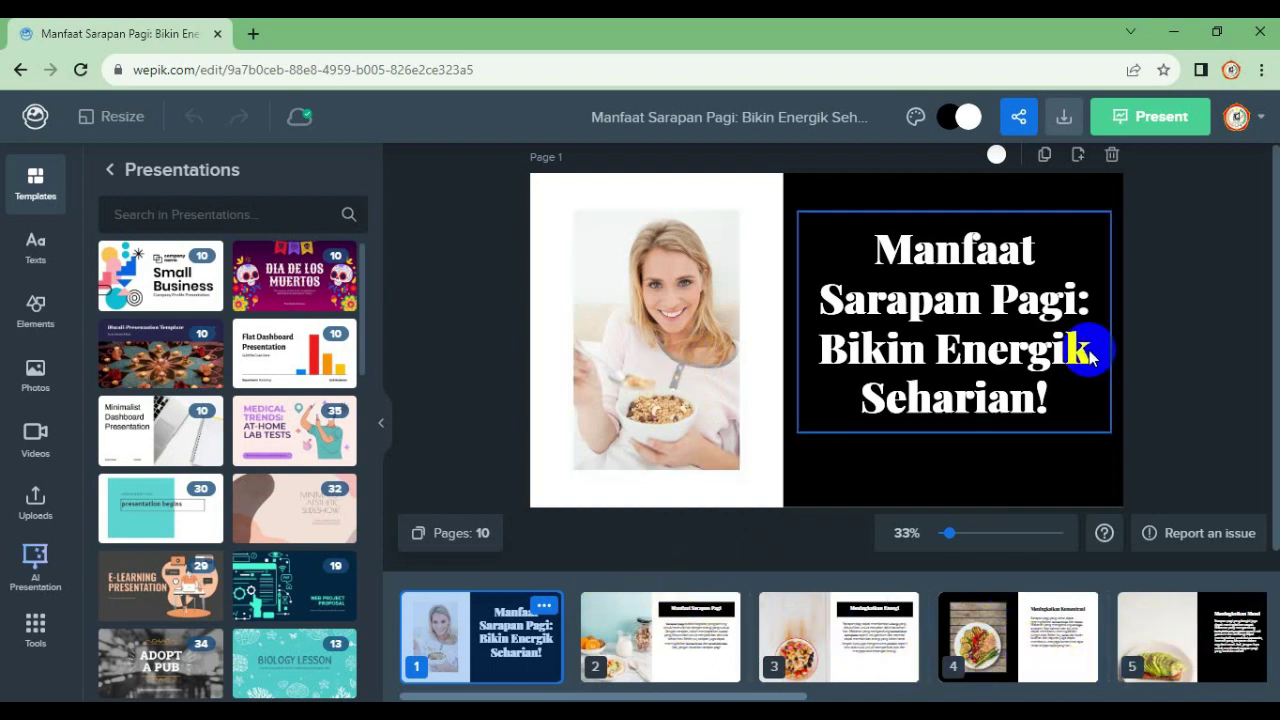
left_click(960, 124)
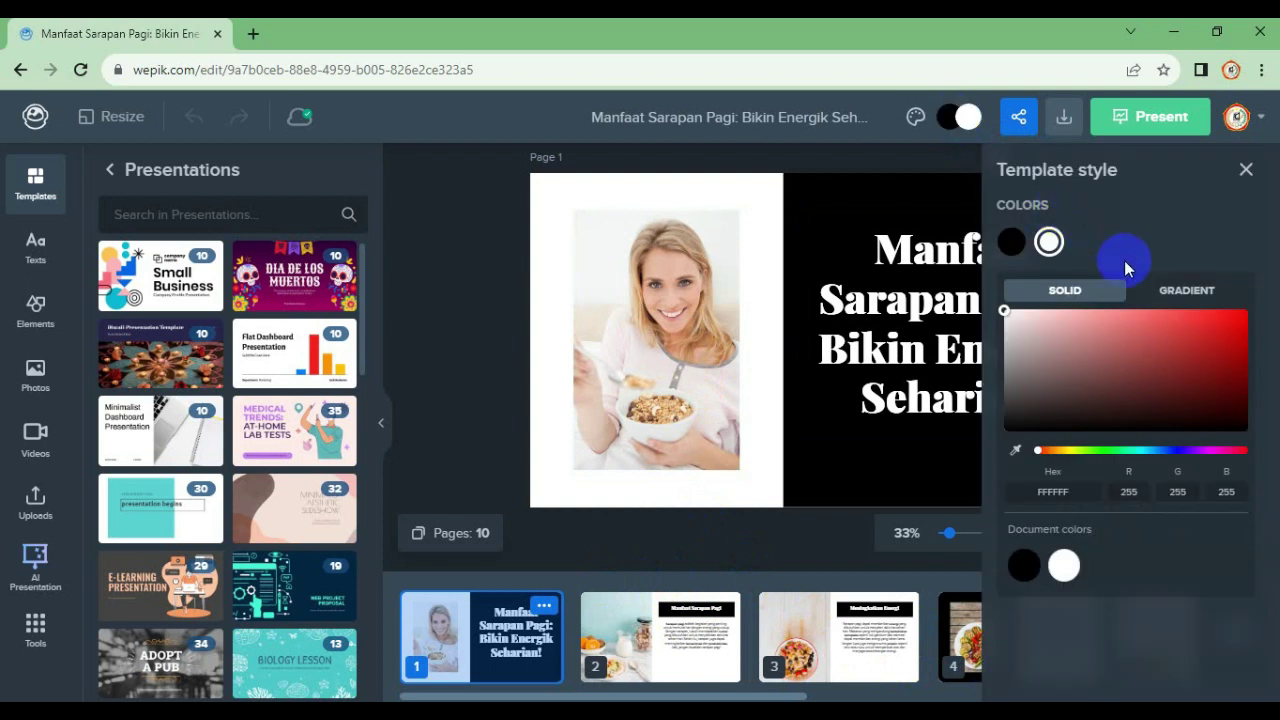
Change the template's white accent colour to solid khaki gold, hex C6B562.
left_click(1179, 375)
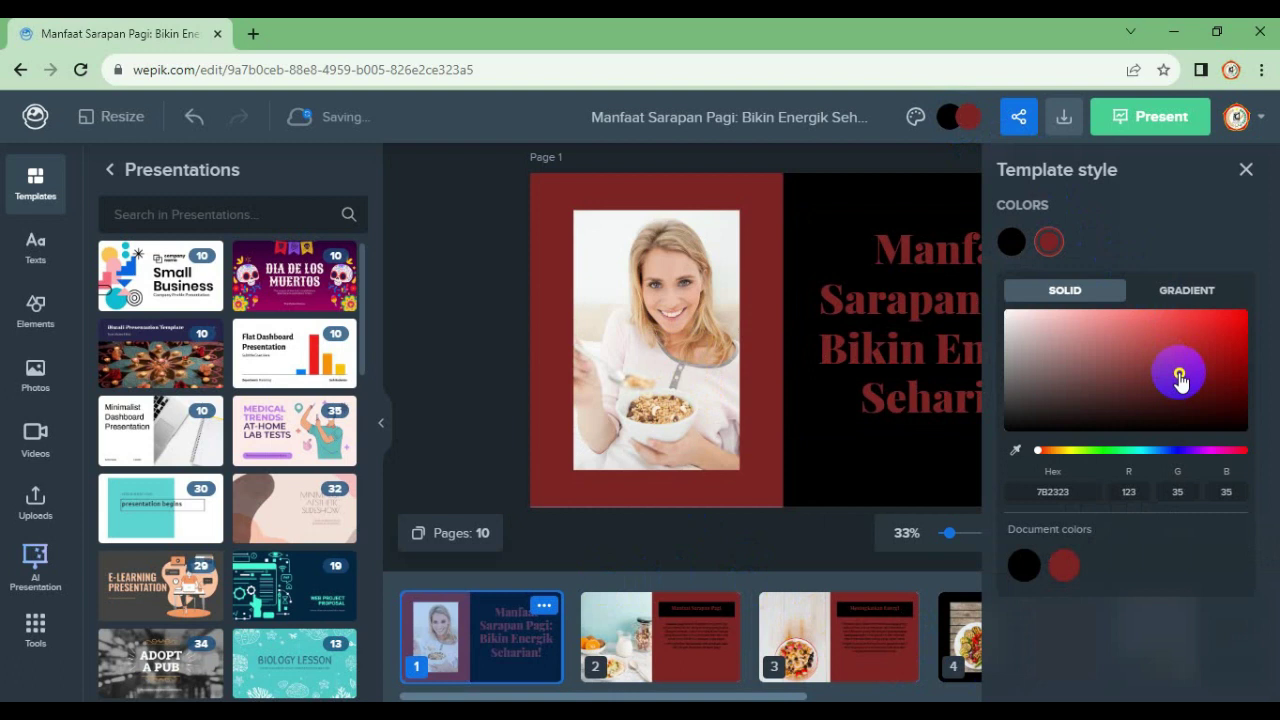
left_click_drag(1179, 375, 1155, 401)
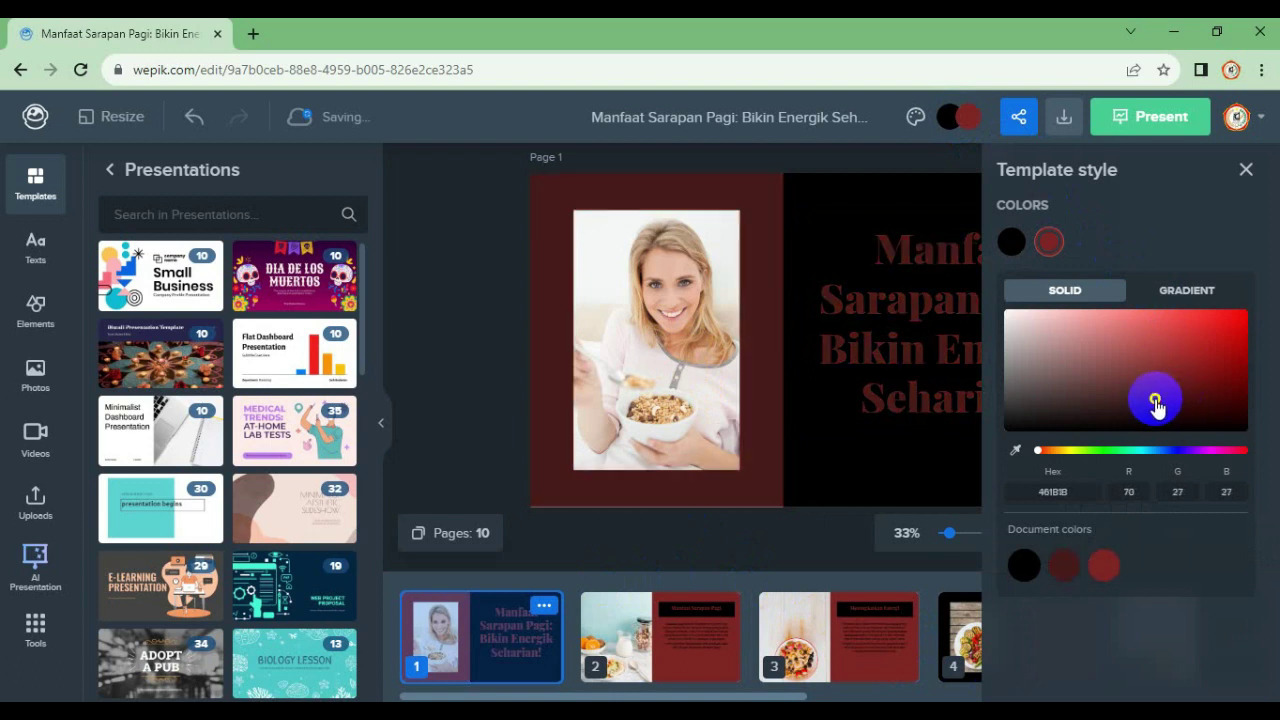
left_click(1092, 451)
left_click_drag(1094, 458, 1068, 462)
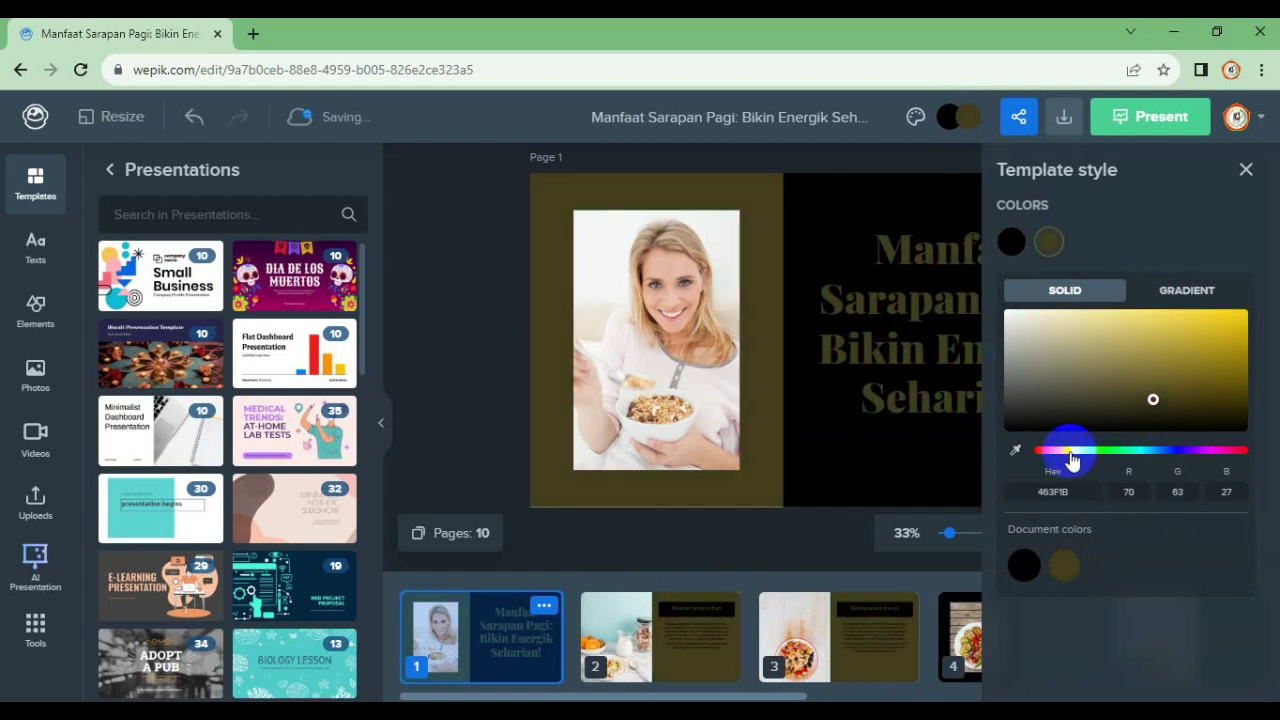
left_click(1158, 340)
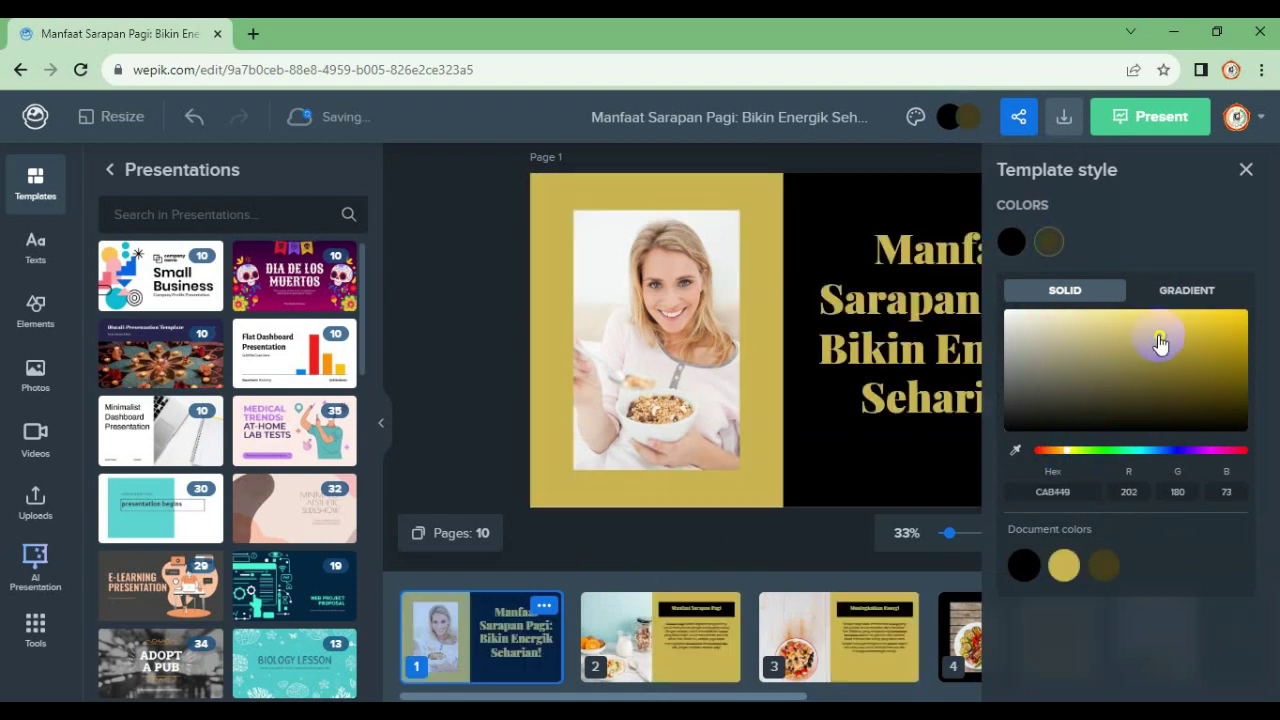
left_click(1202, 382)
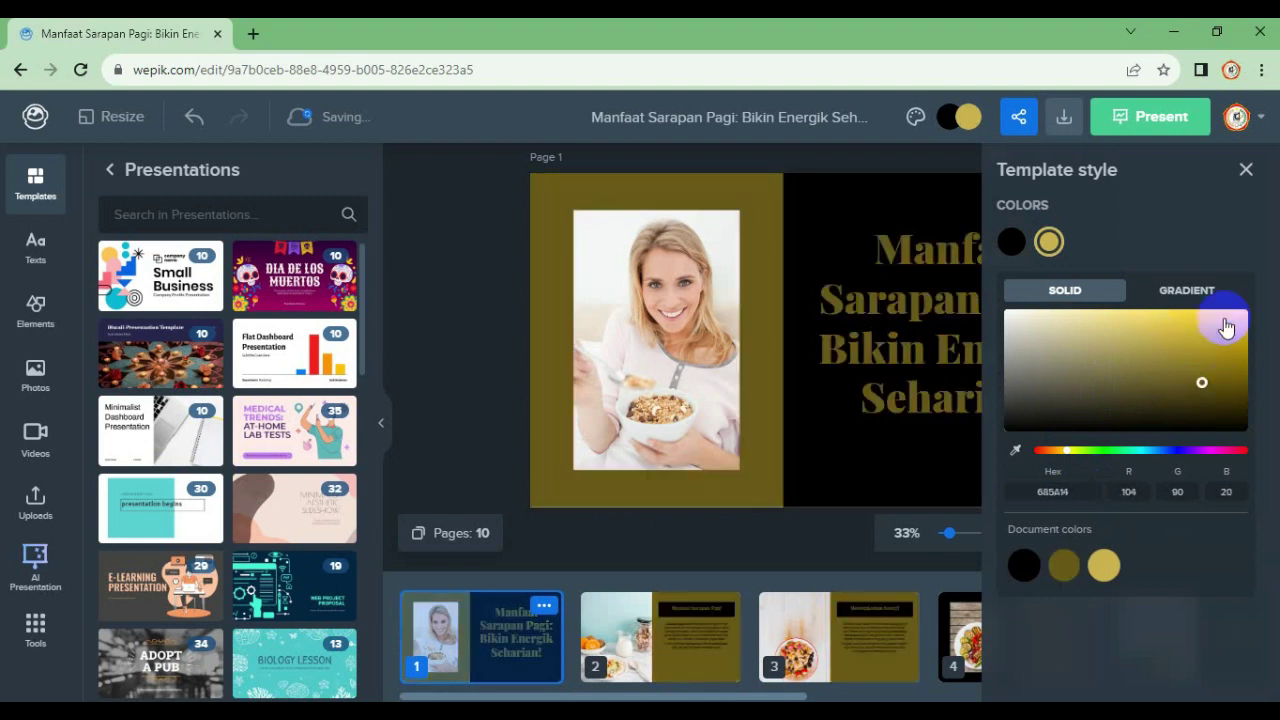
mouse_move(1226, 327)
left_mouse_down()
mouse_move(1077, 368)
mouse_move(1173, 371)
left_mouse_up()
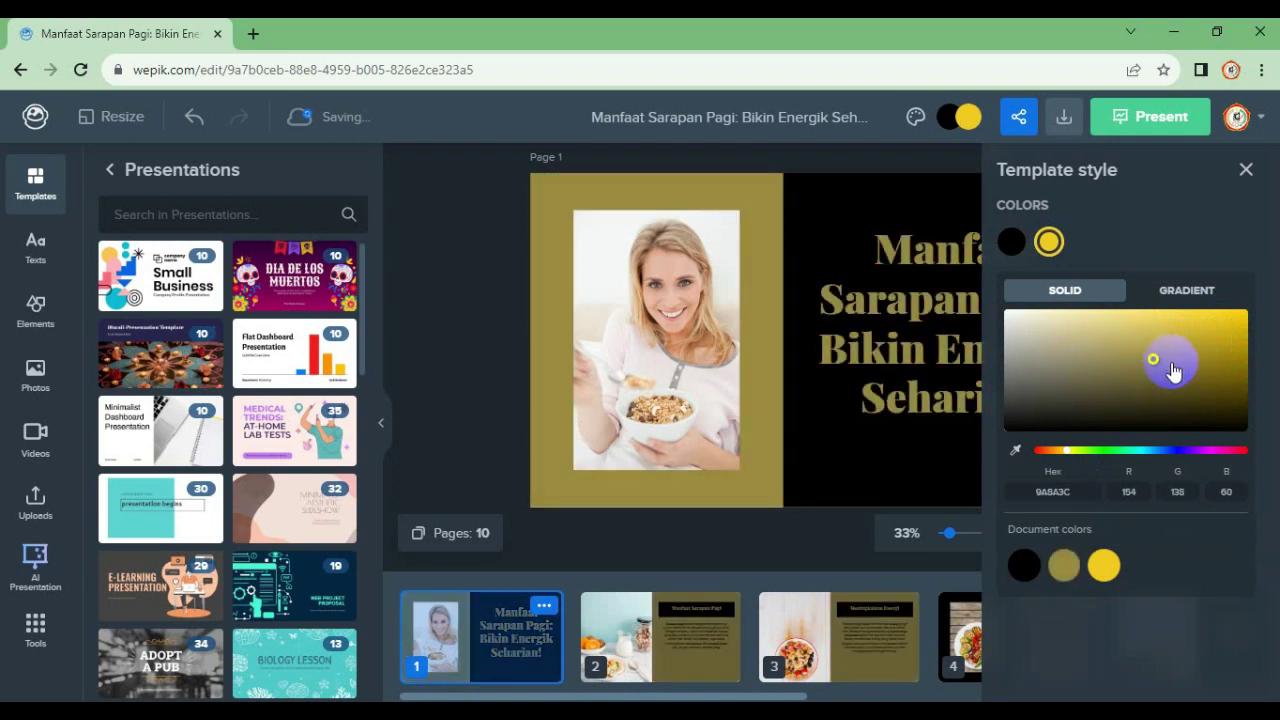
left_click_drag(1185, 366, 1204, 416)
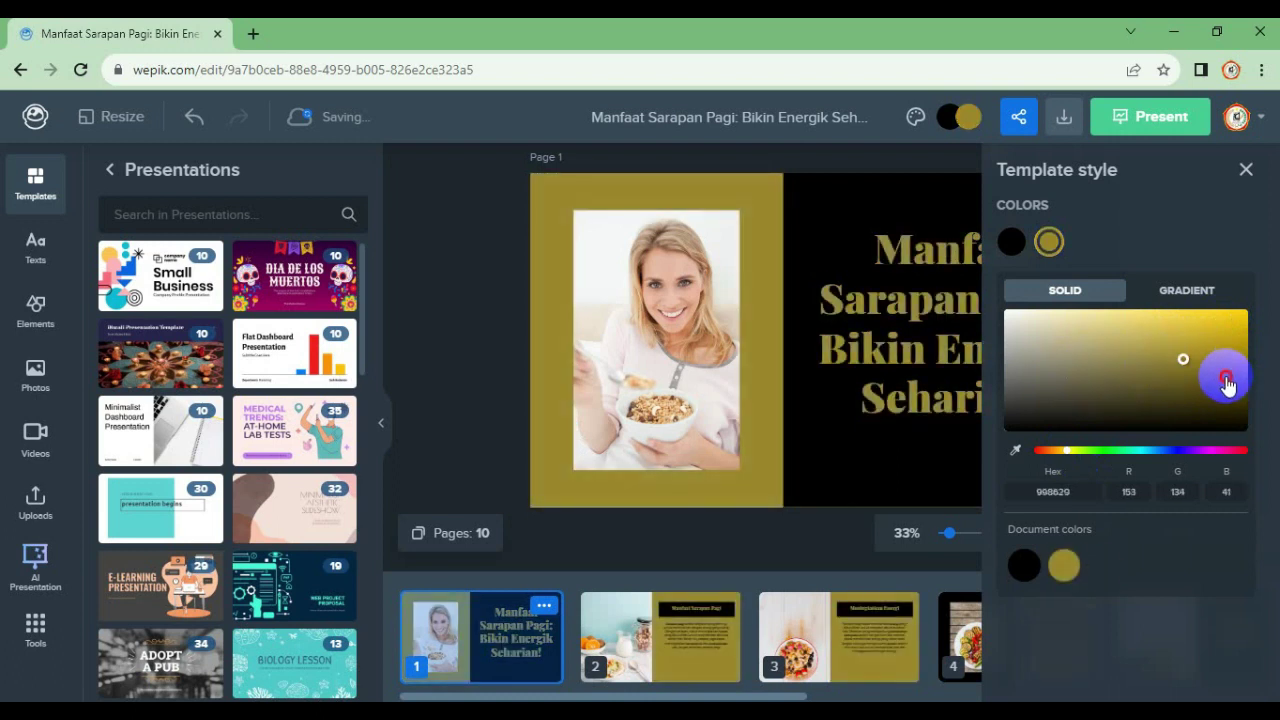
left_click_drag(1143, 363, 1128, 345)
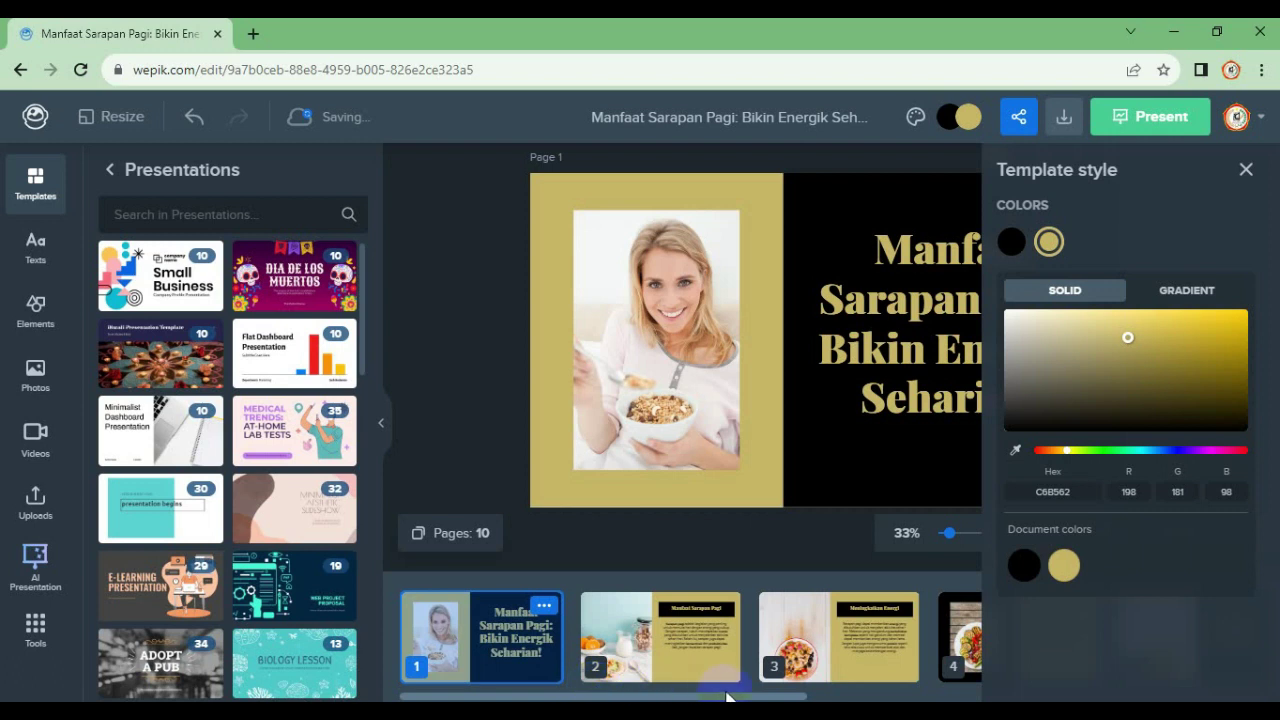
Scroll along the page strip to check the gold accent on all pages.
left_click_drag(730, 695, 950, 695)
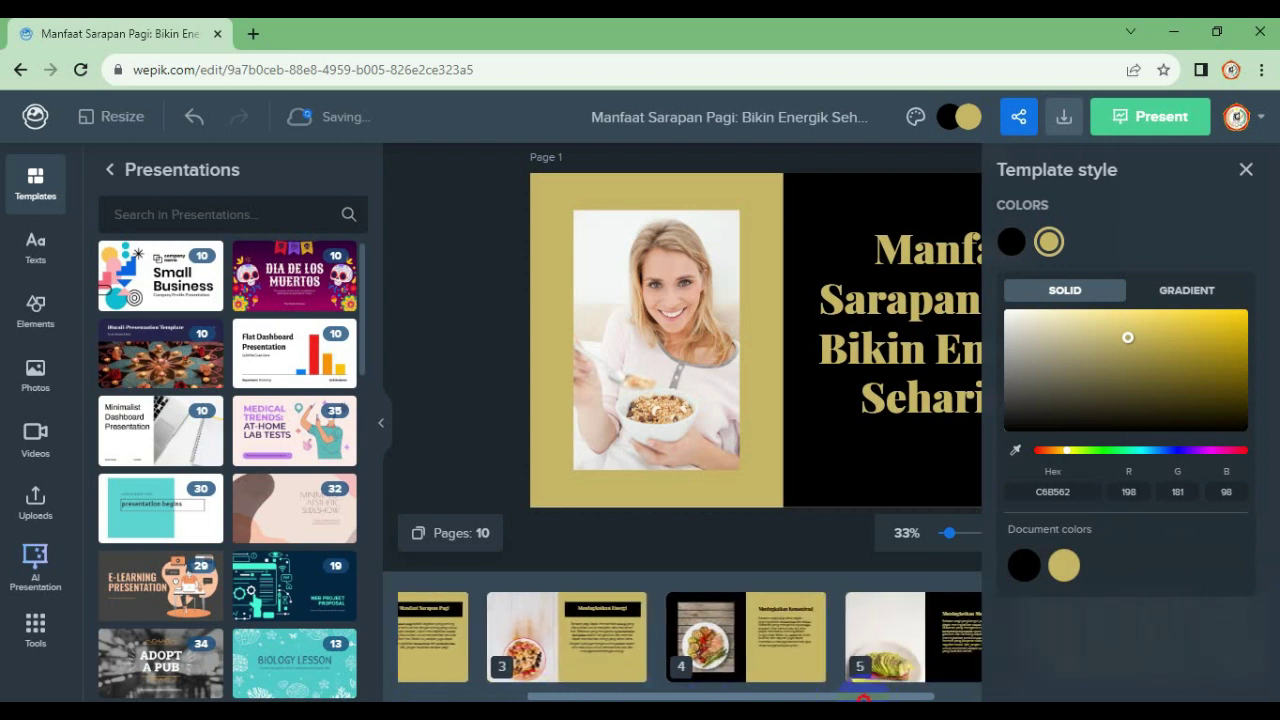
scroll(690, 637, "right", 5)
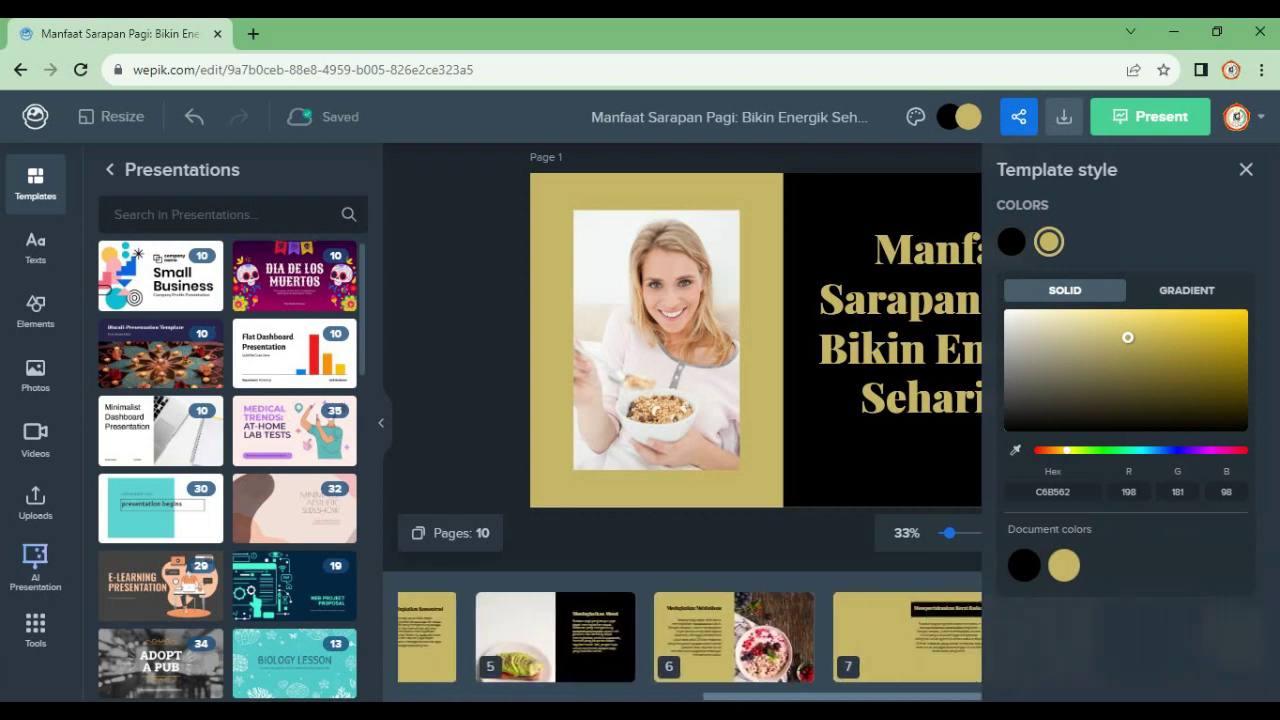
scroll(690, 637, "right", 3)
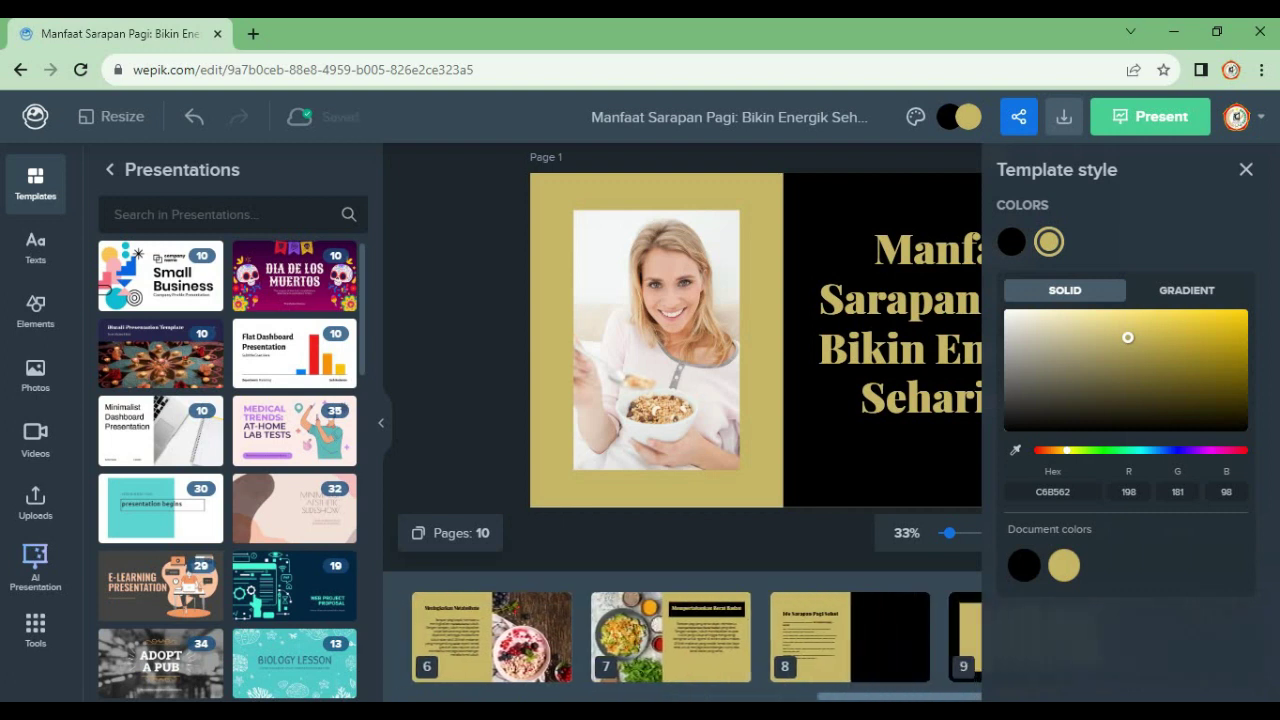
scroll(690, 637, "right", 1)
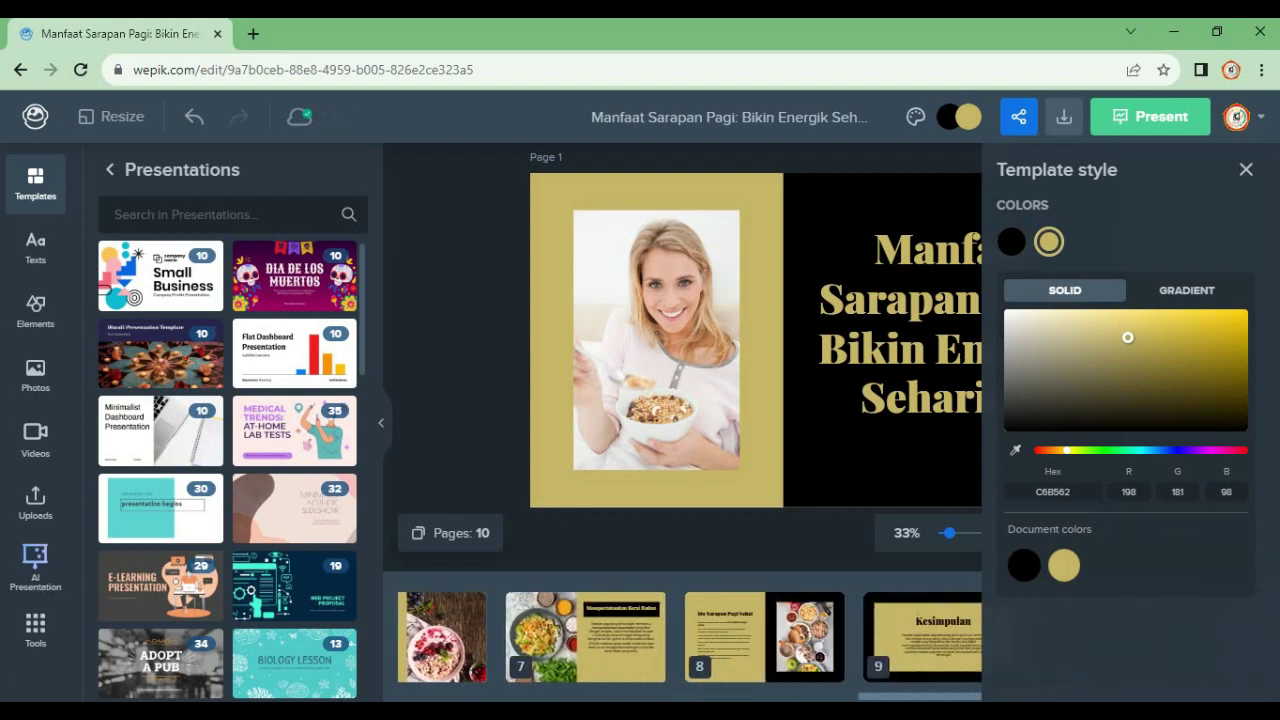
left_click_drag(900, 697, 410, 688)
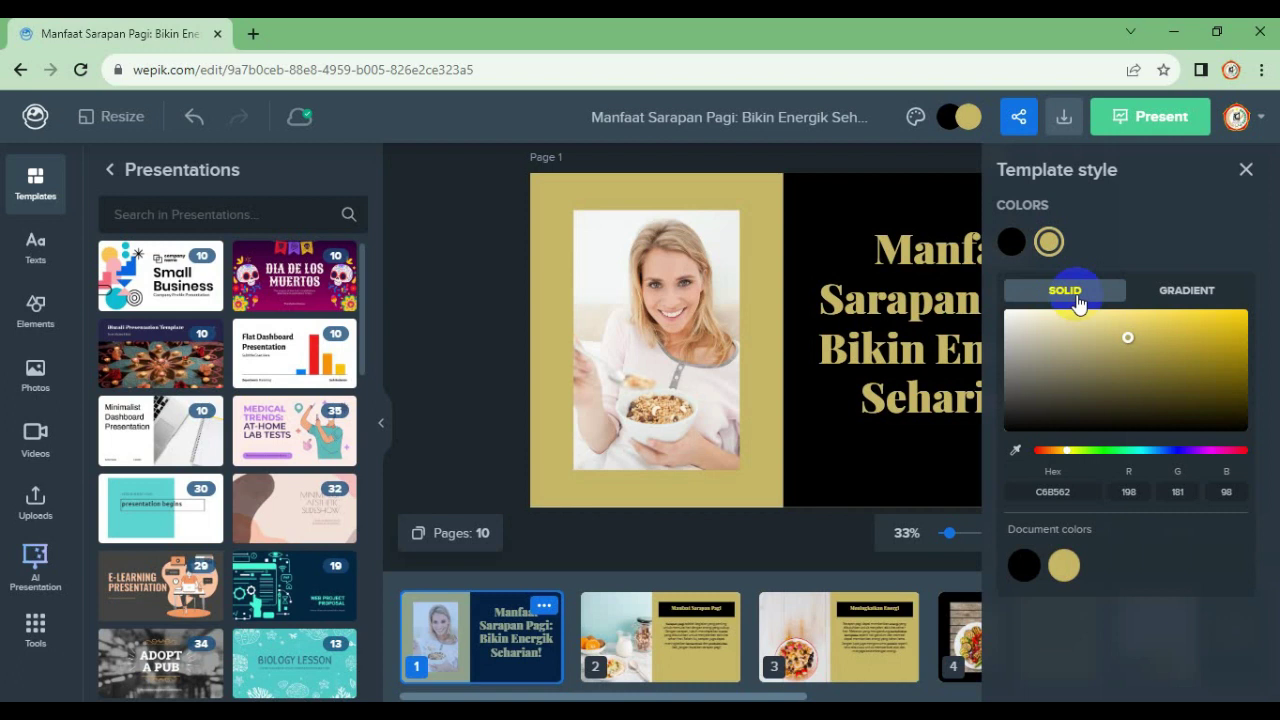
Make the accent a gold-to-turquoise gradient with a brighter gold end, then bring up Download options.
left_click(1190, 300)
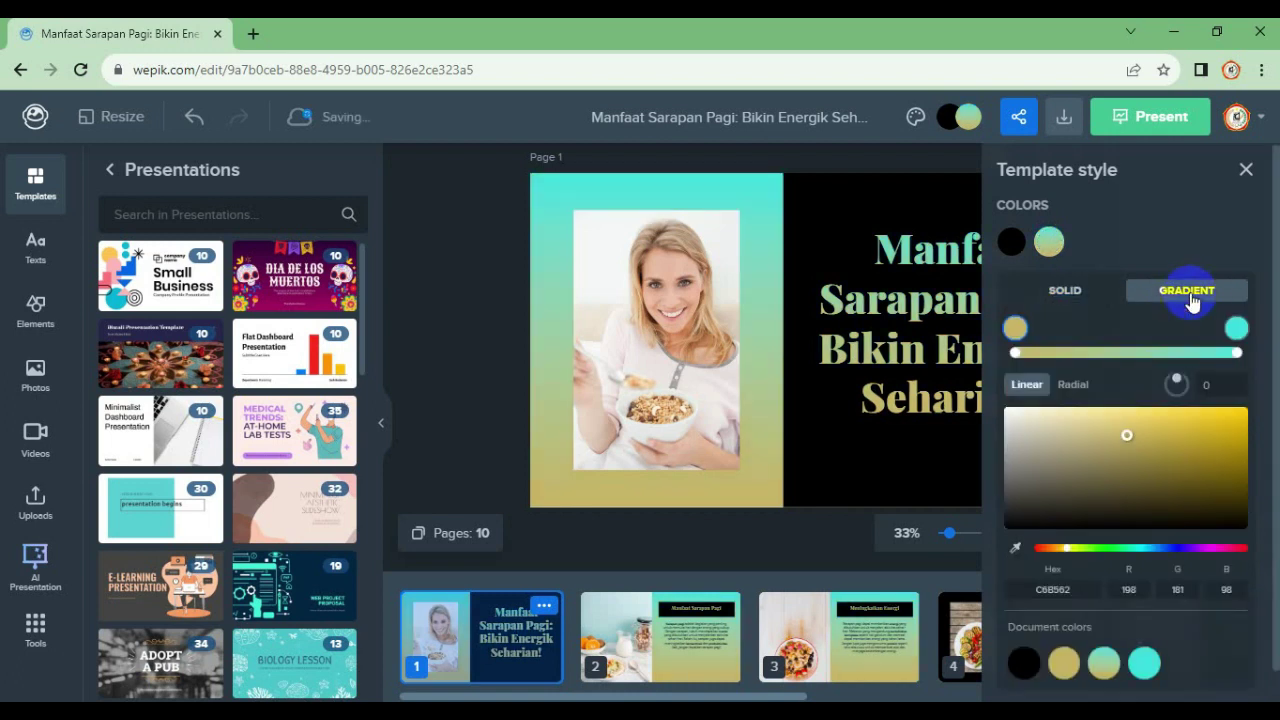
left_click(1170, 463)
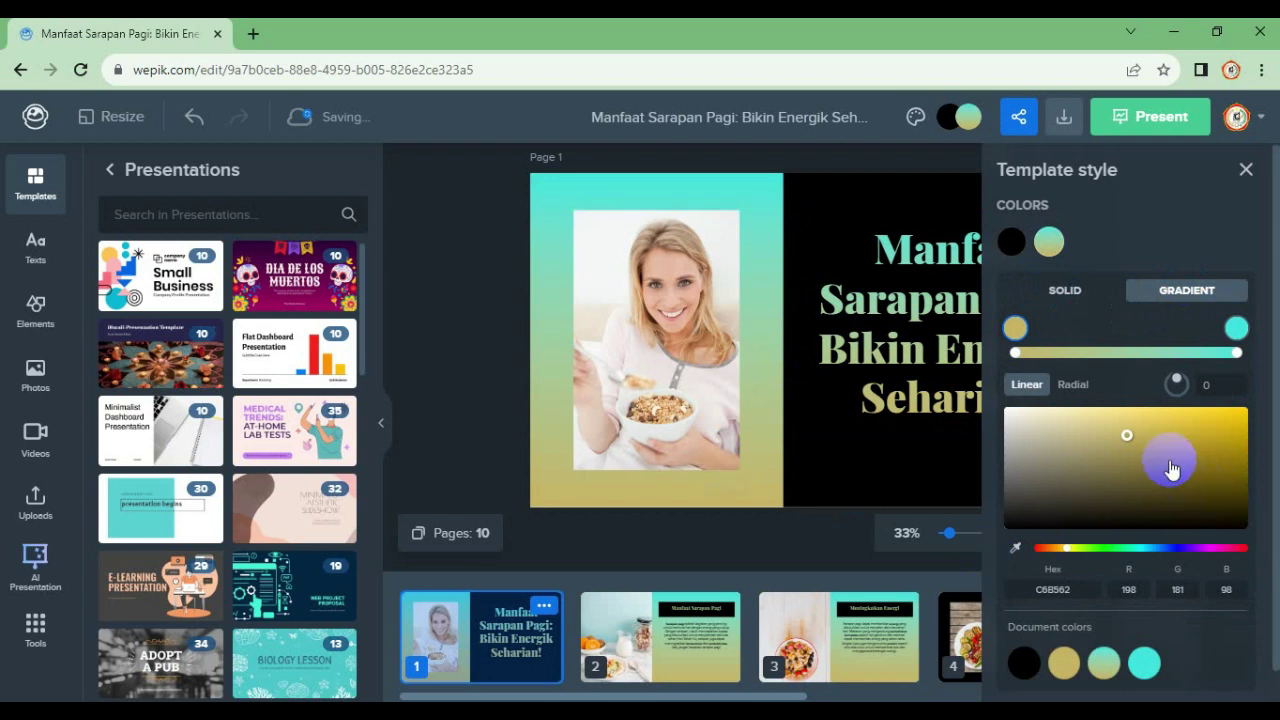
left_click(1166, 426)
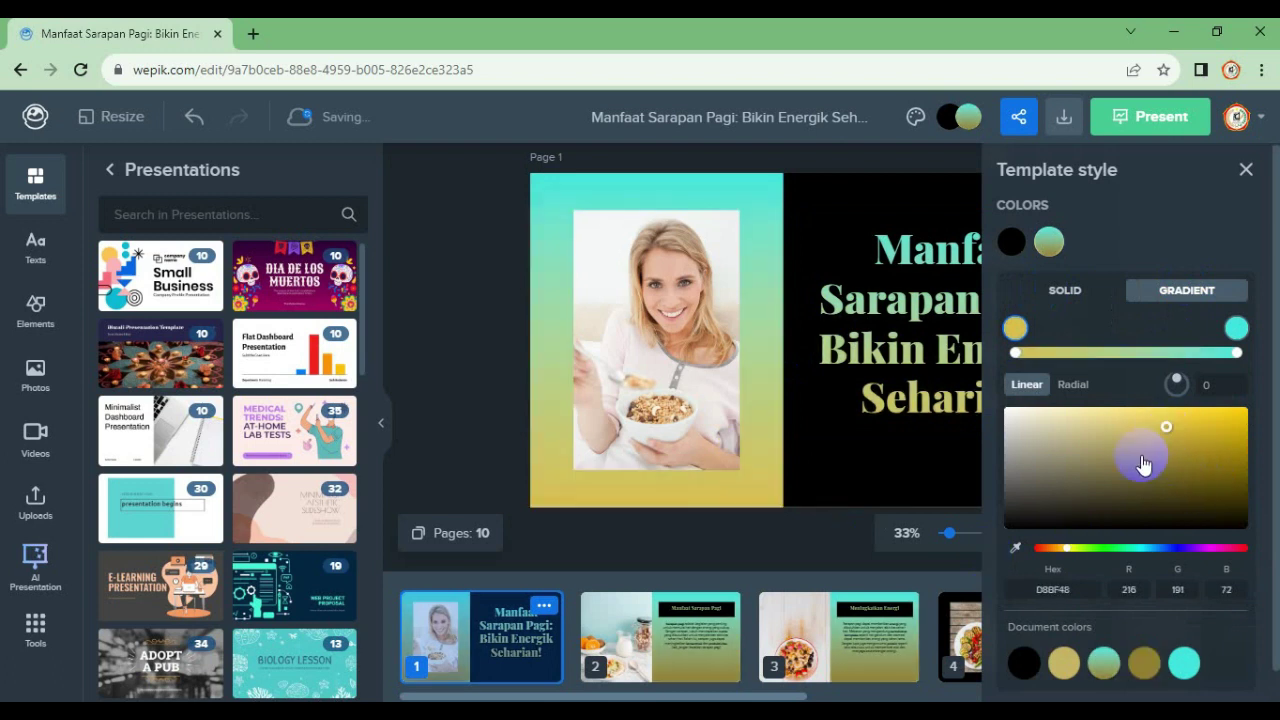
left_click(1130, 470)
left_click(1204, 465)
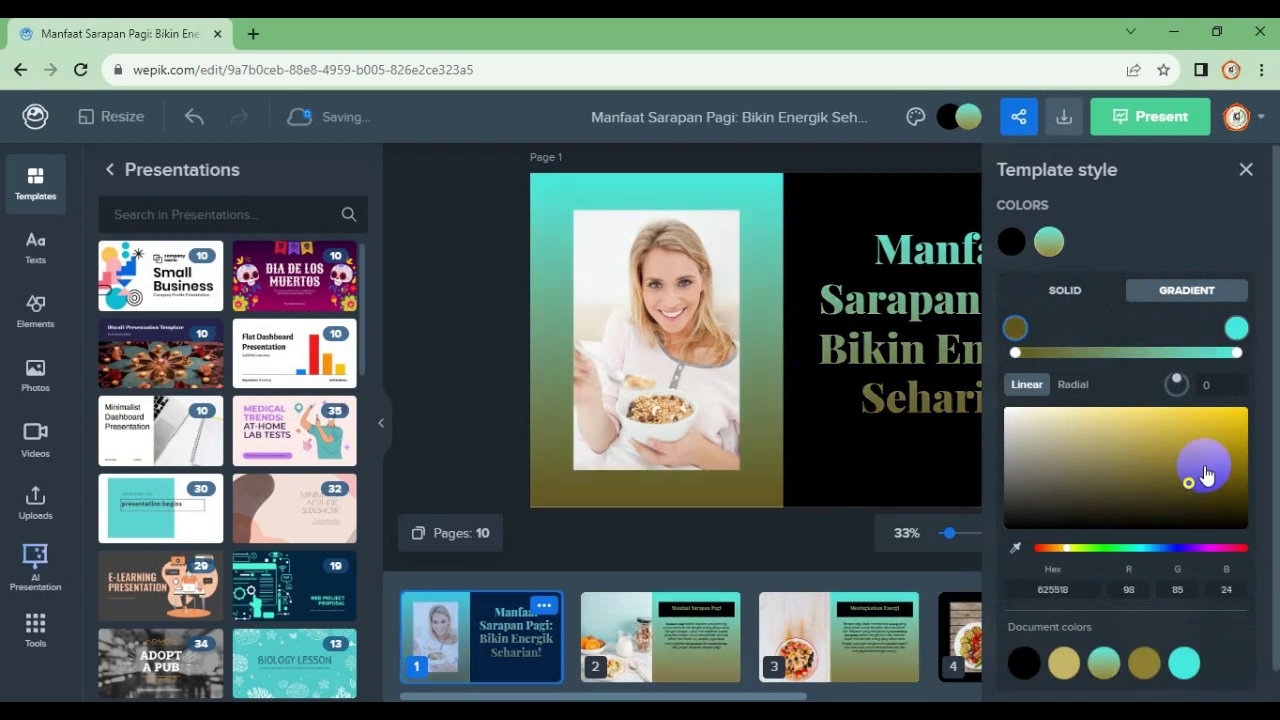
left_click(1204, 497)
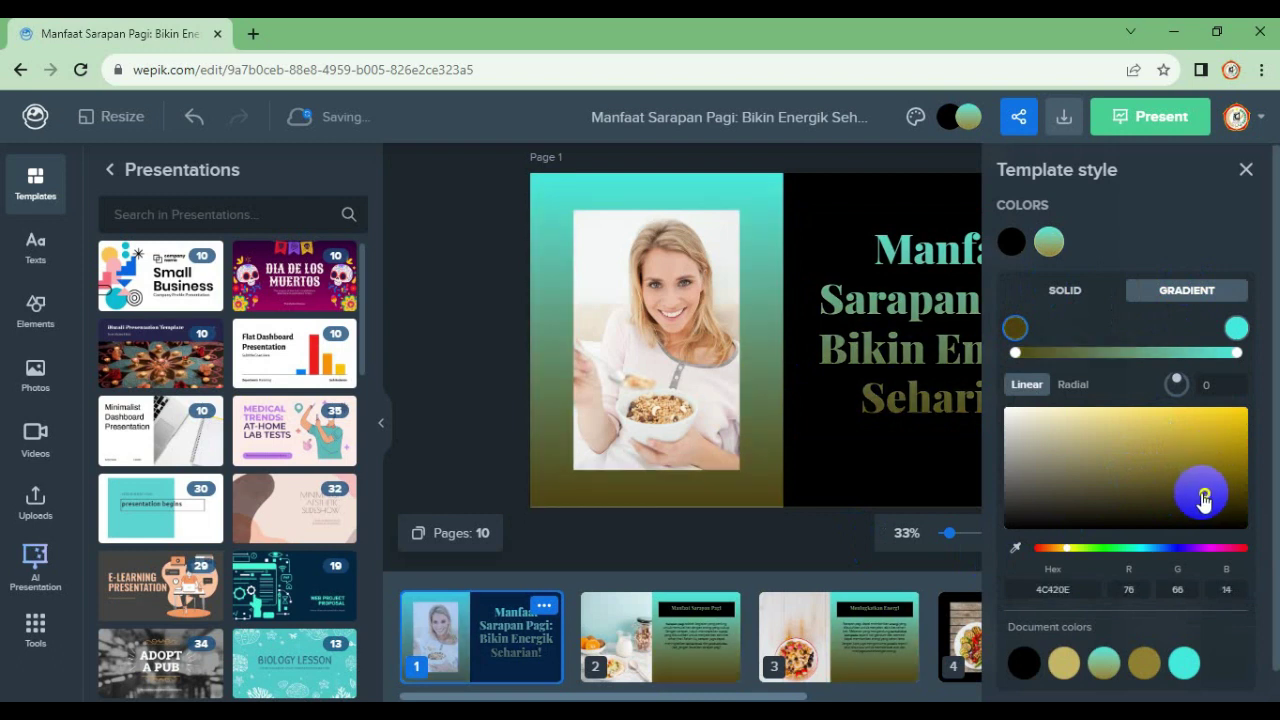
left_click(1127, 494)
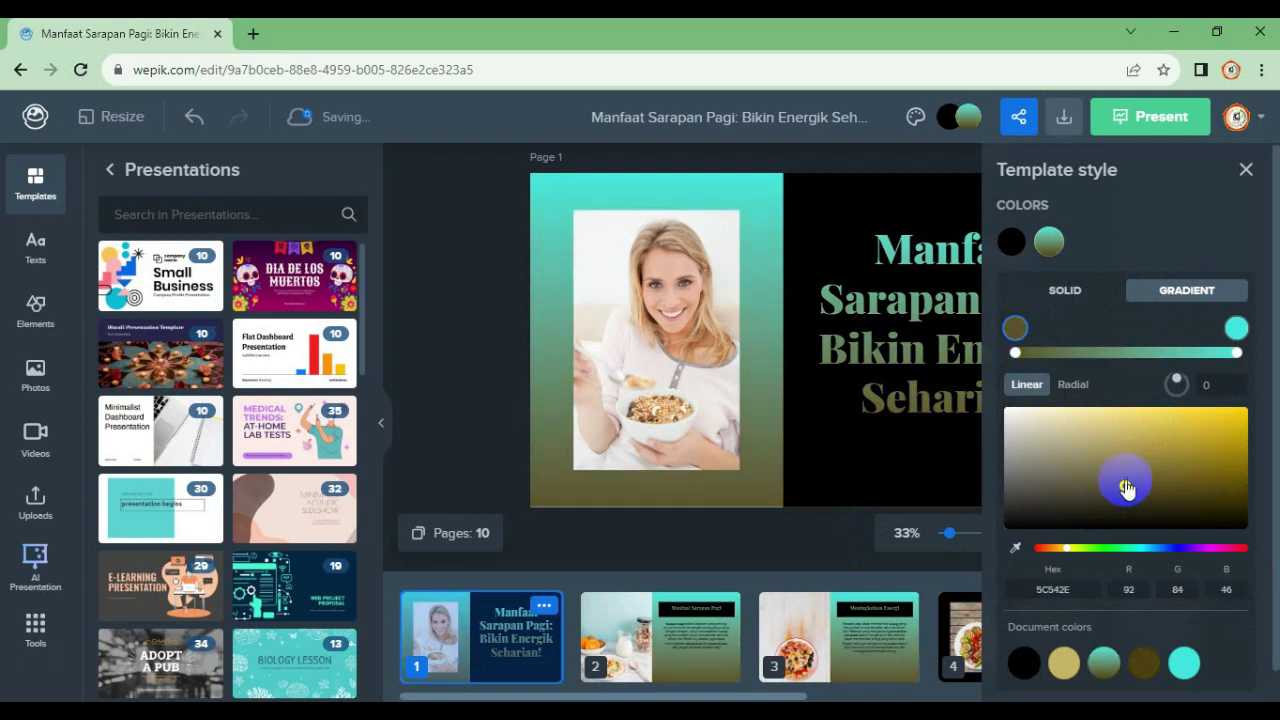
left_click(1150, 452)
left_click(1175, 440)
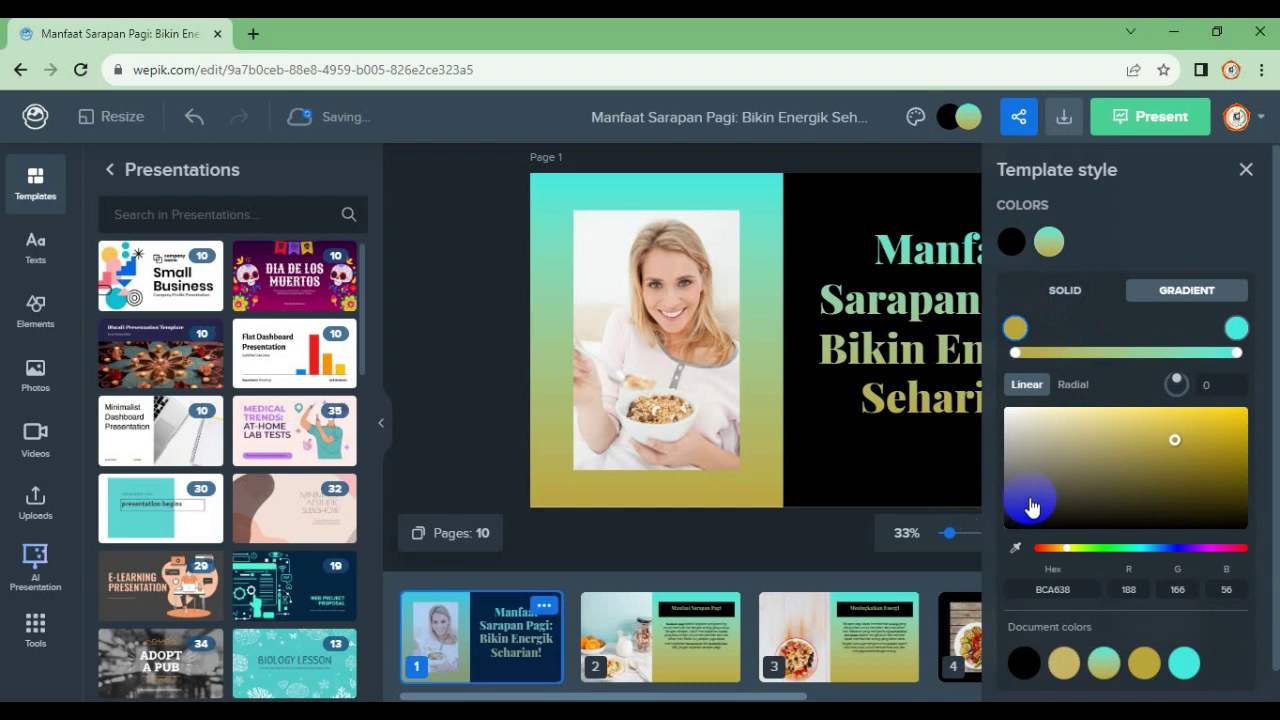
left_click(1067, 121)
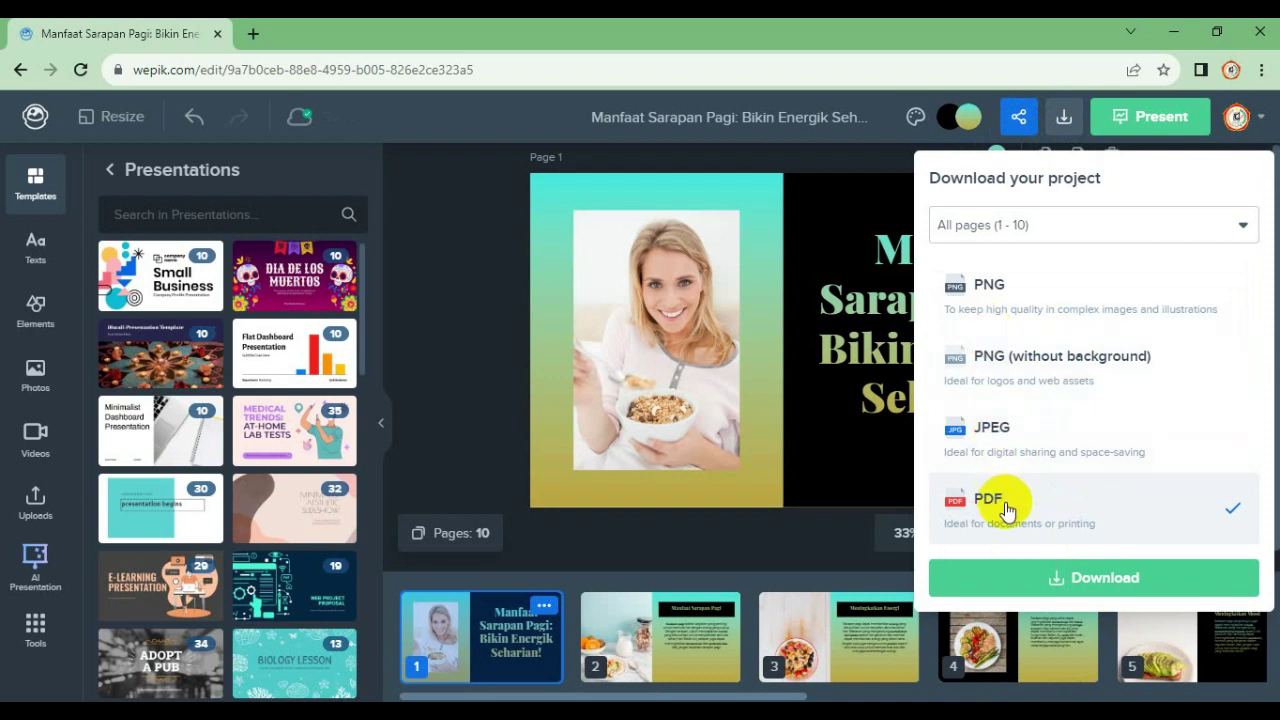
Download all 10 pages of the presentation as a PDF.
left_click(1108, 584)
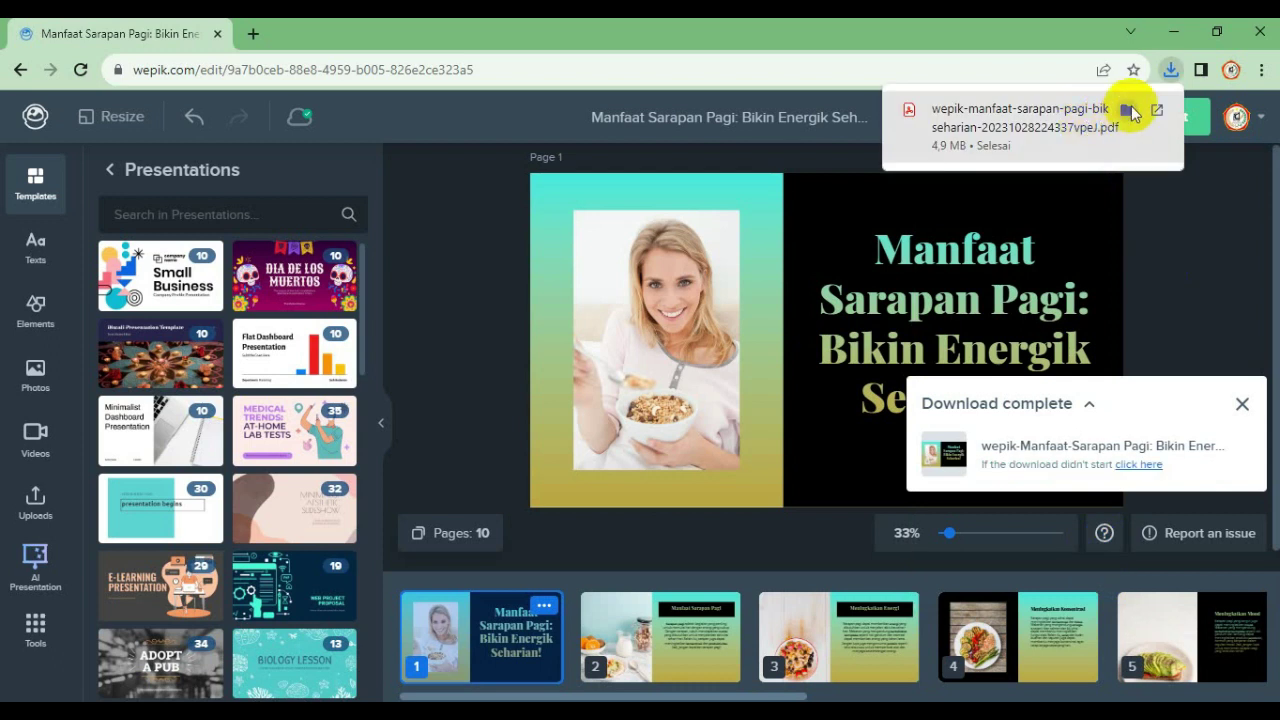
Open the downloaded wepik PDF from its Downloads folder in Acrobat Reader.
left_click(1128, 112)
left_click(1170, 69)
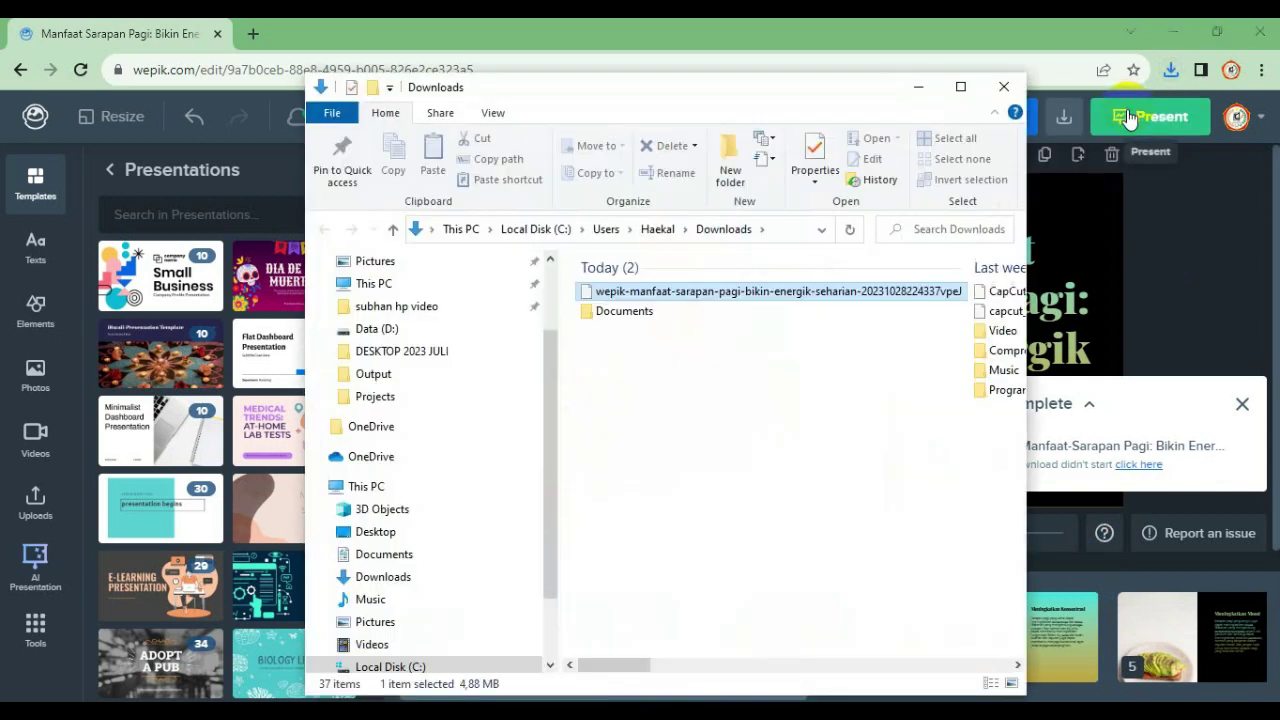
left_click(628, 295)
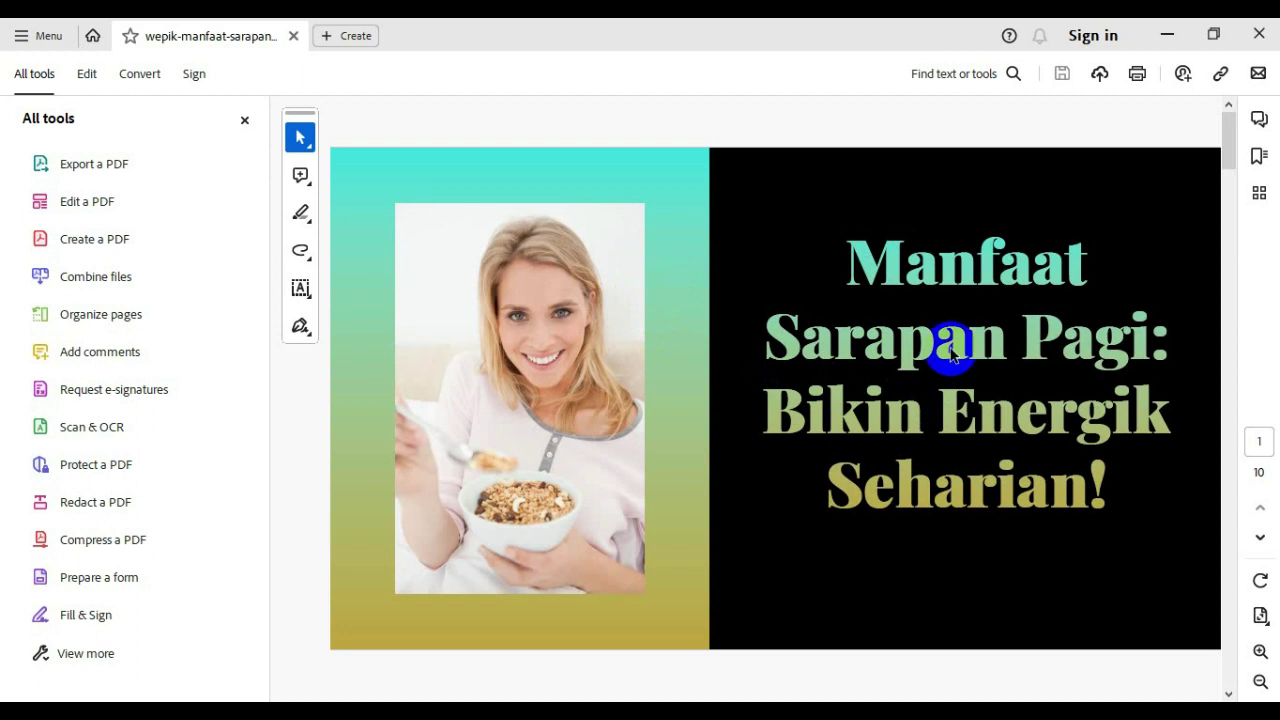
Scroll through the PDF's 10 gold-to-turquoise gradient pages.
scroll(953, 349, "down", 2)
scroll(953, 349, "down", 1)
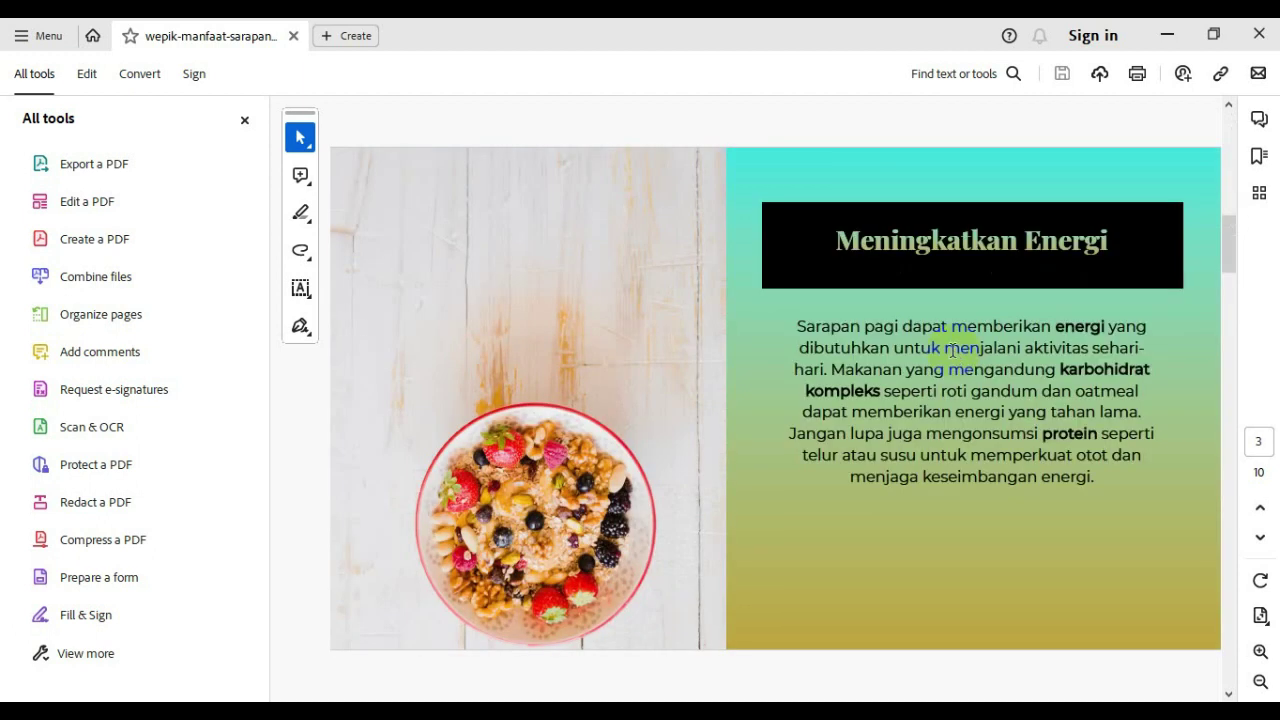
scroll(952, 348, "up", 1)
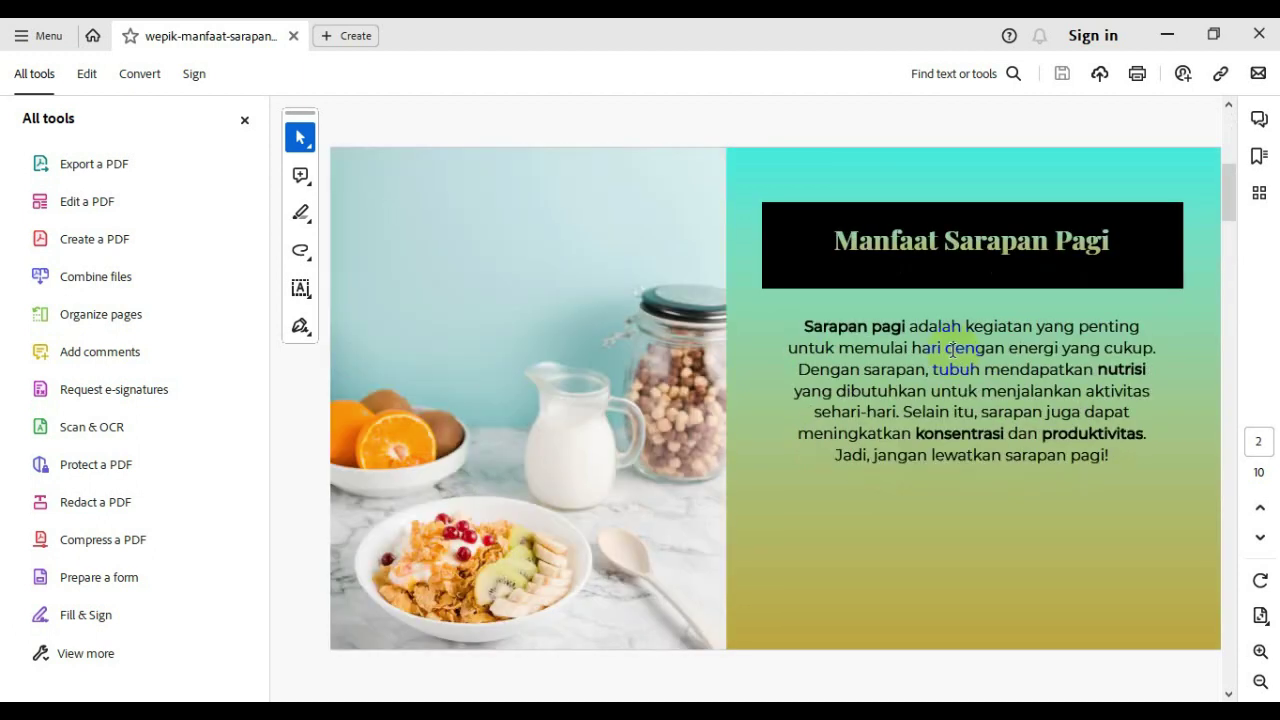
scroll(952, 348, "down", 1)
scroll(953, 349, "down", 1)
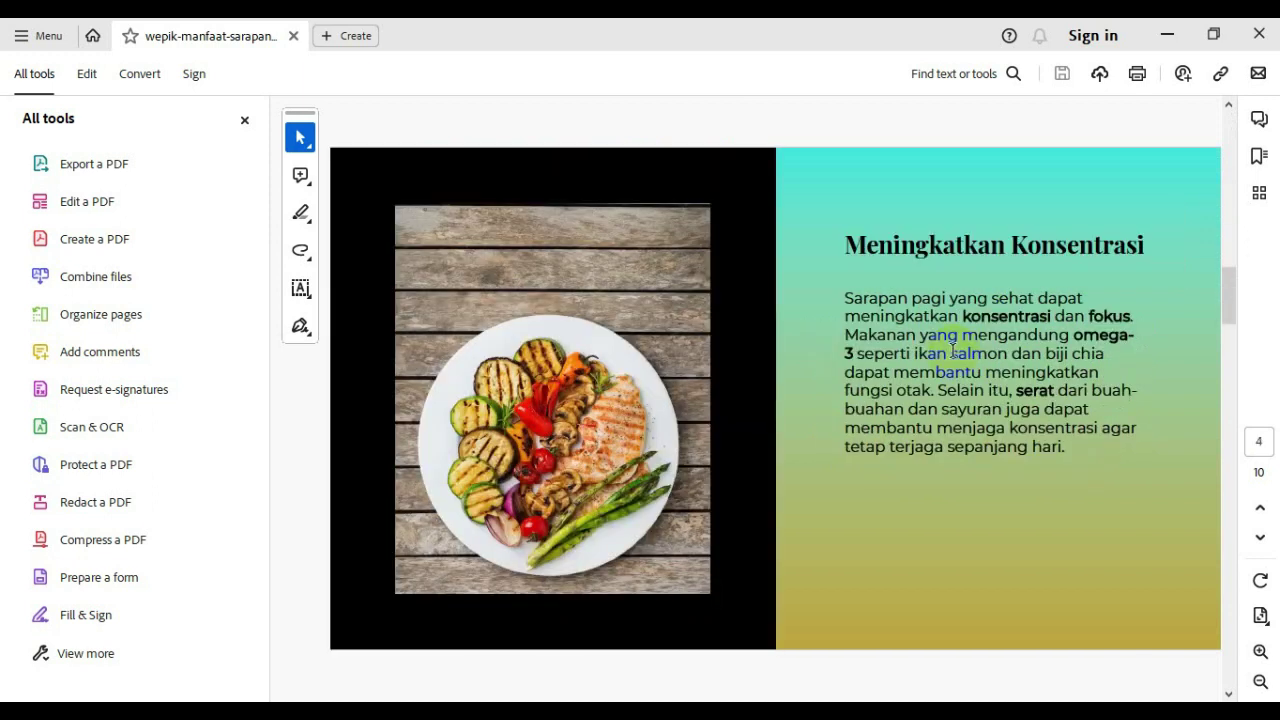
scroll(953, 349, "down", 1)
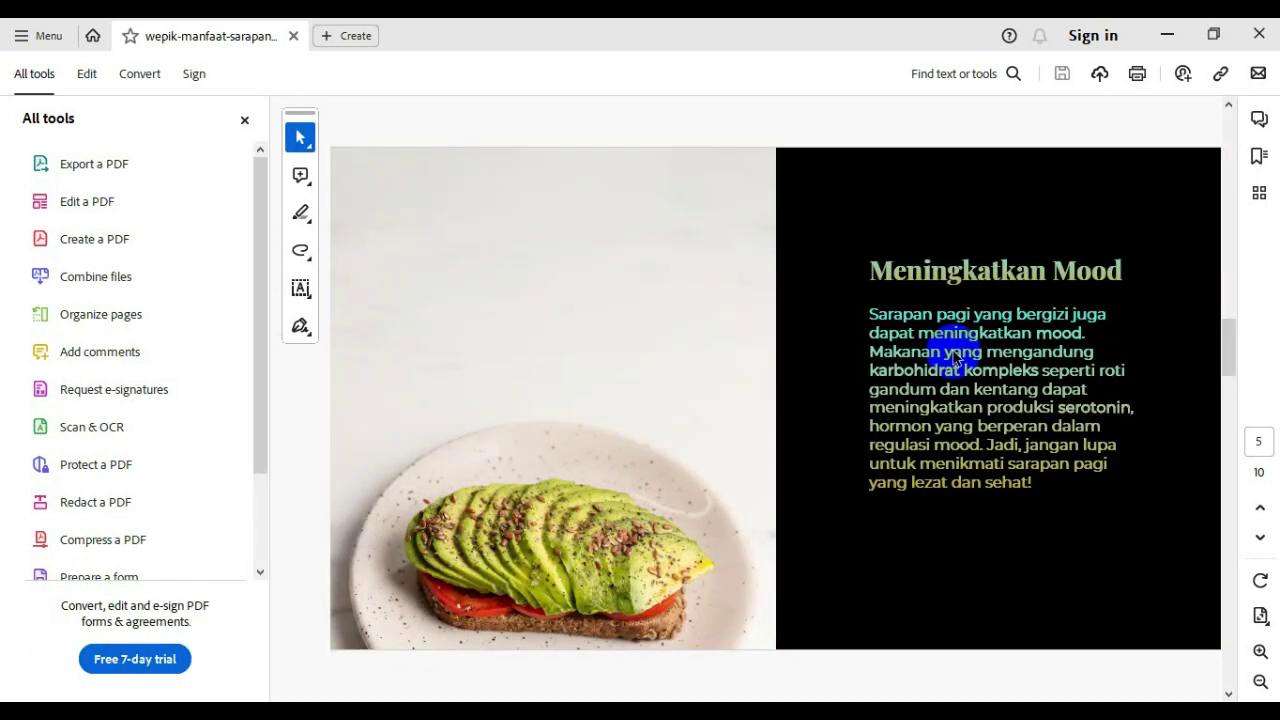
scroll(953, 357, "down", 1)
scroll(952, 357, "down", 1)
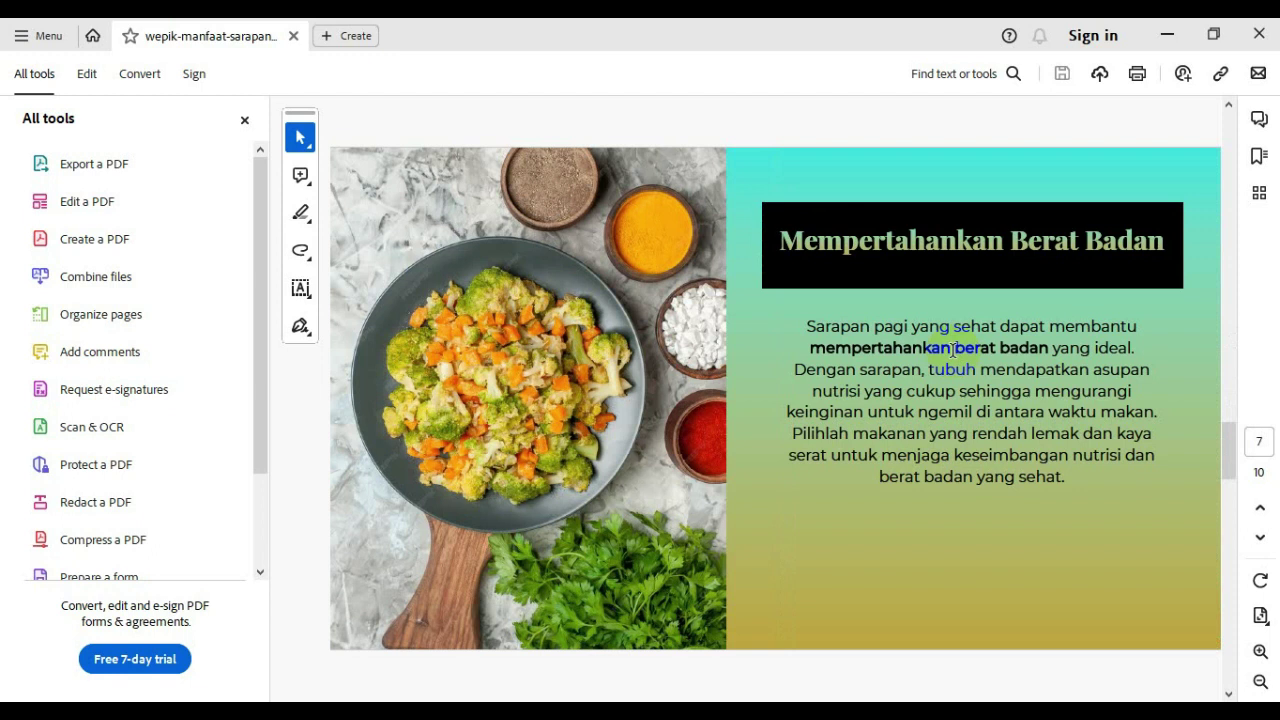
scroll(952, 349, "down", 1)
scroll(952, 349, "down", 1)
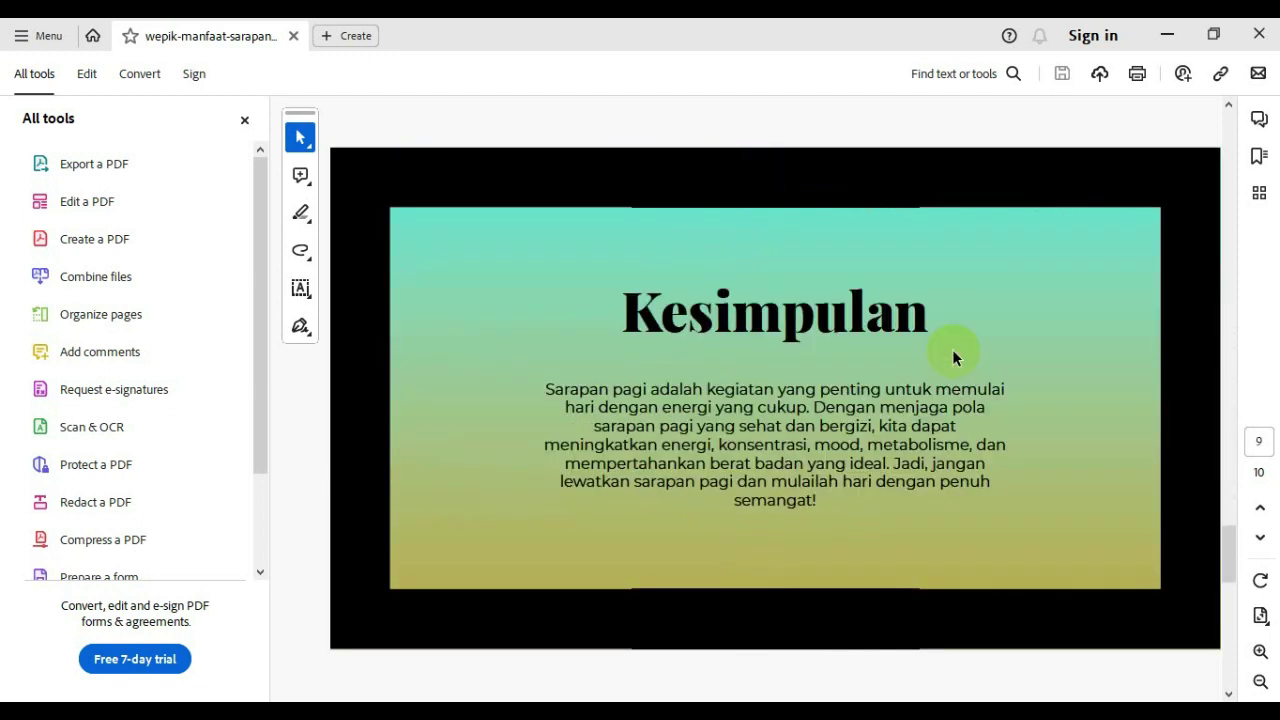
scroll(952, 349, "down", 1)
scroll(954, 357, "up", 1)
scroll(952, 349, "up", 2)
scroll(952, 349, "up", 1)
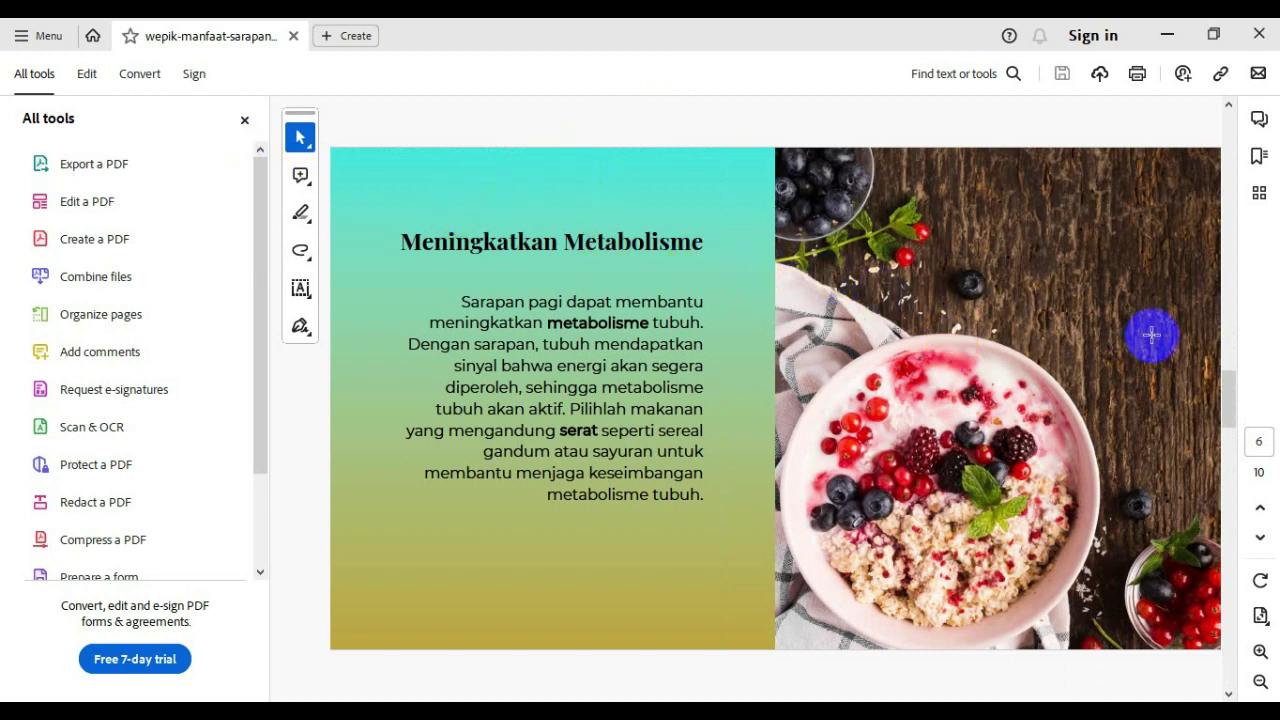
Close Acrobat and the Downloads folder, then search Google for 'ilove pdf' in a new tab.
left_click(1270, 32)
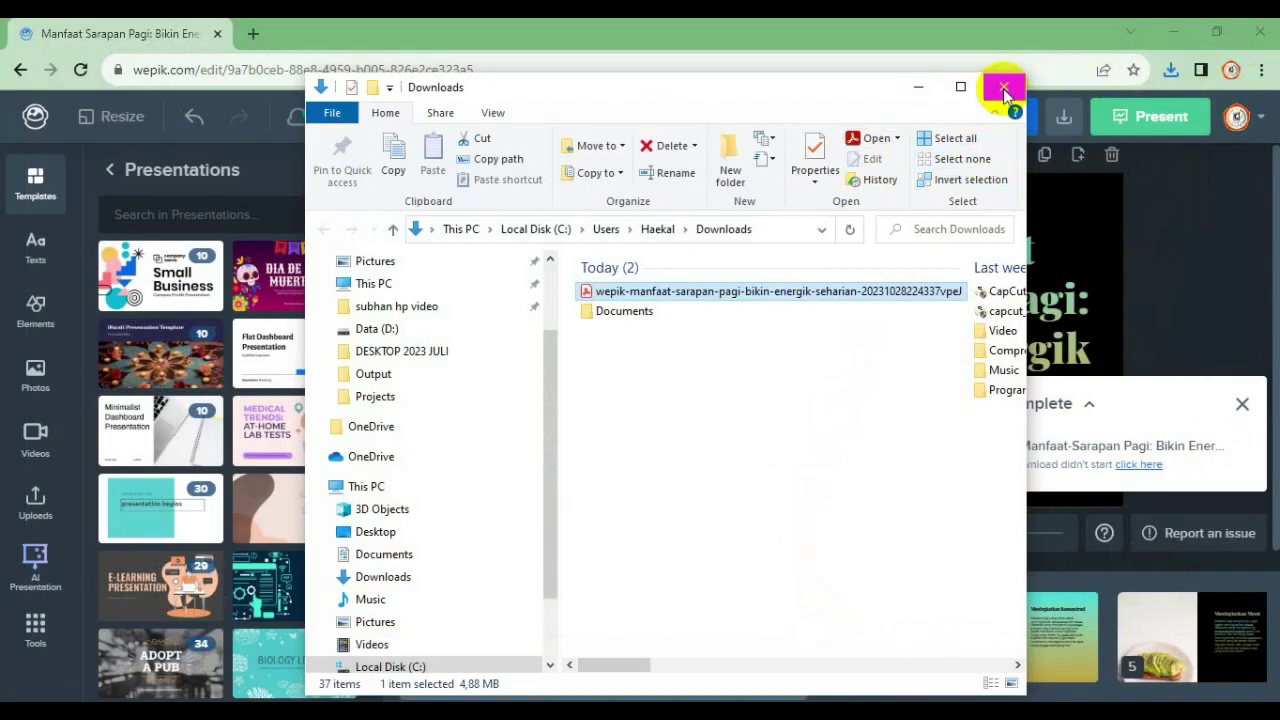
left_click(1005, 88)
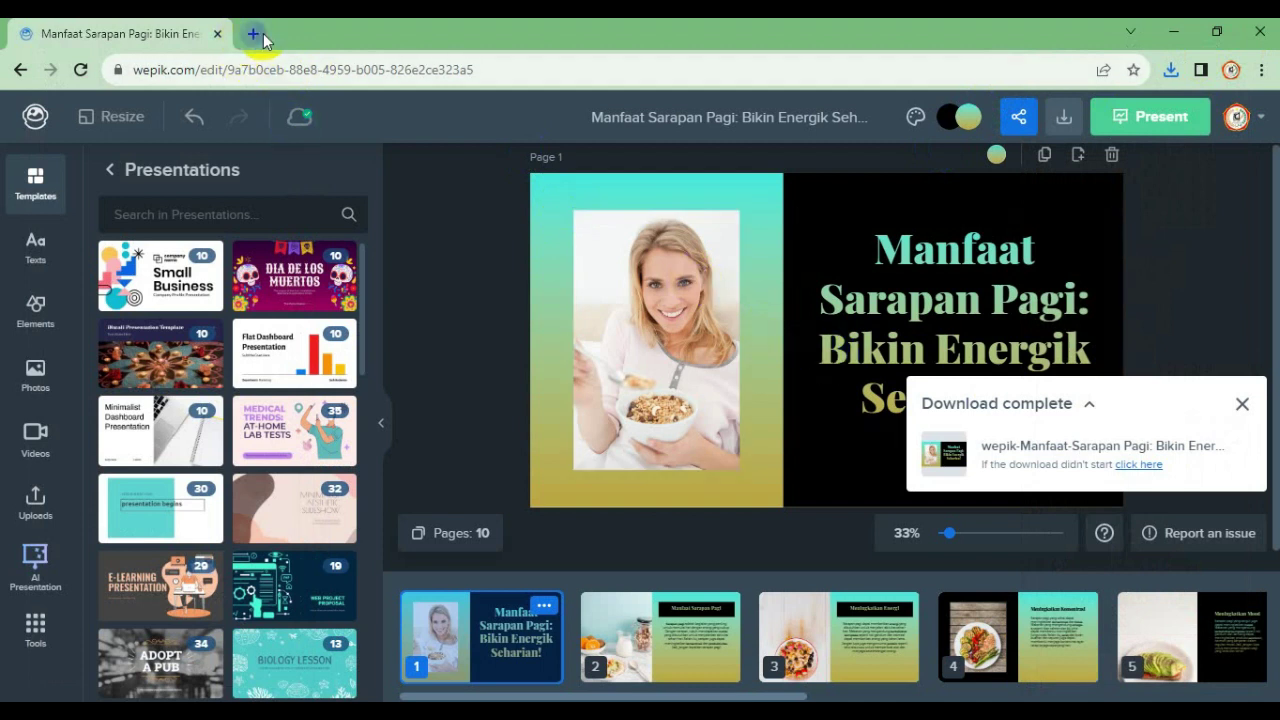
left_click(253, 35)
left_click(255, 70)
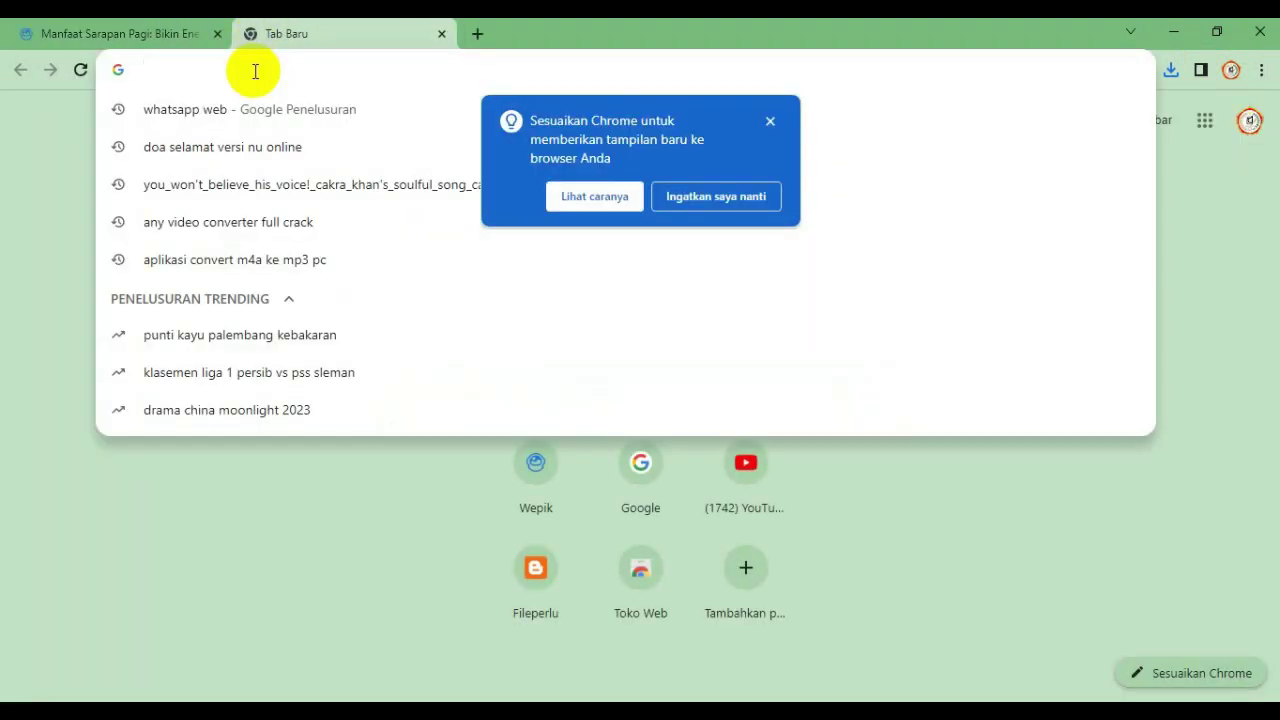
type("ilove pdf")
key("Return")
Replace the query with 'pdf to powerpoint' and search 'pdf to powerpoint online'.
left_click_drag(277, 136, 112, 135)
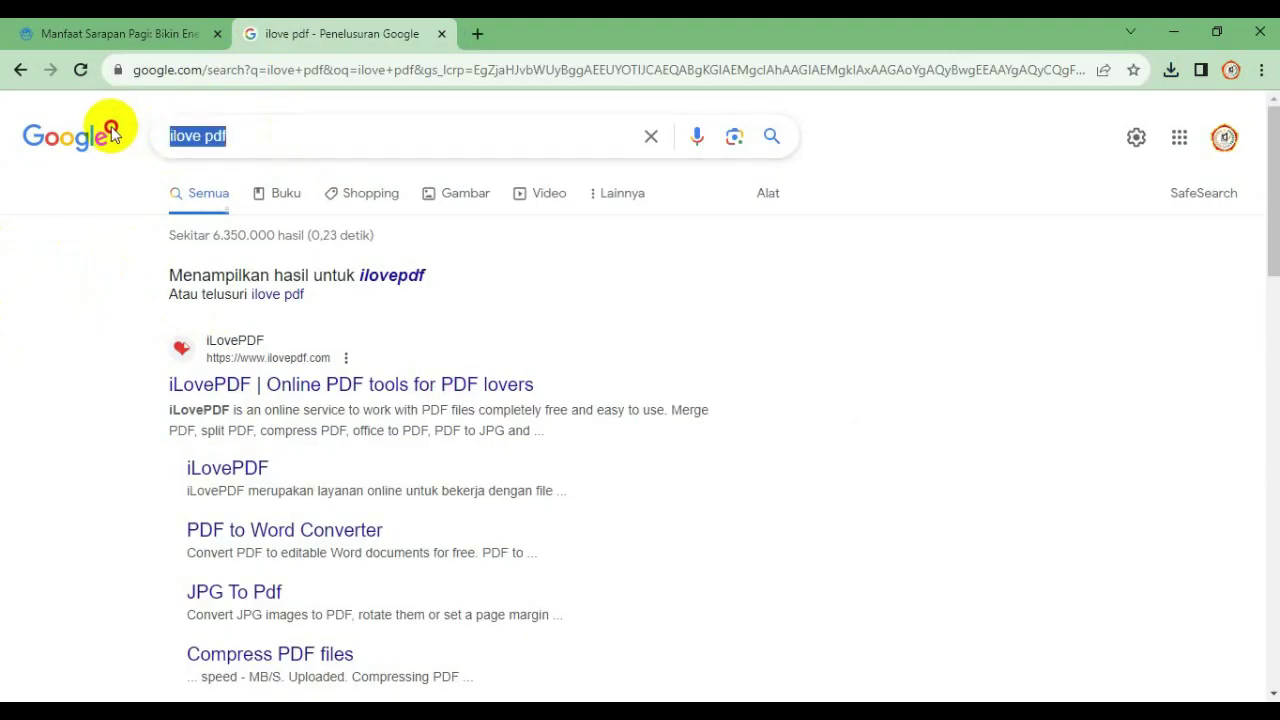
type("p")
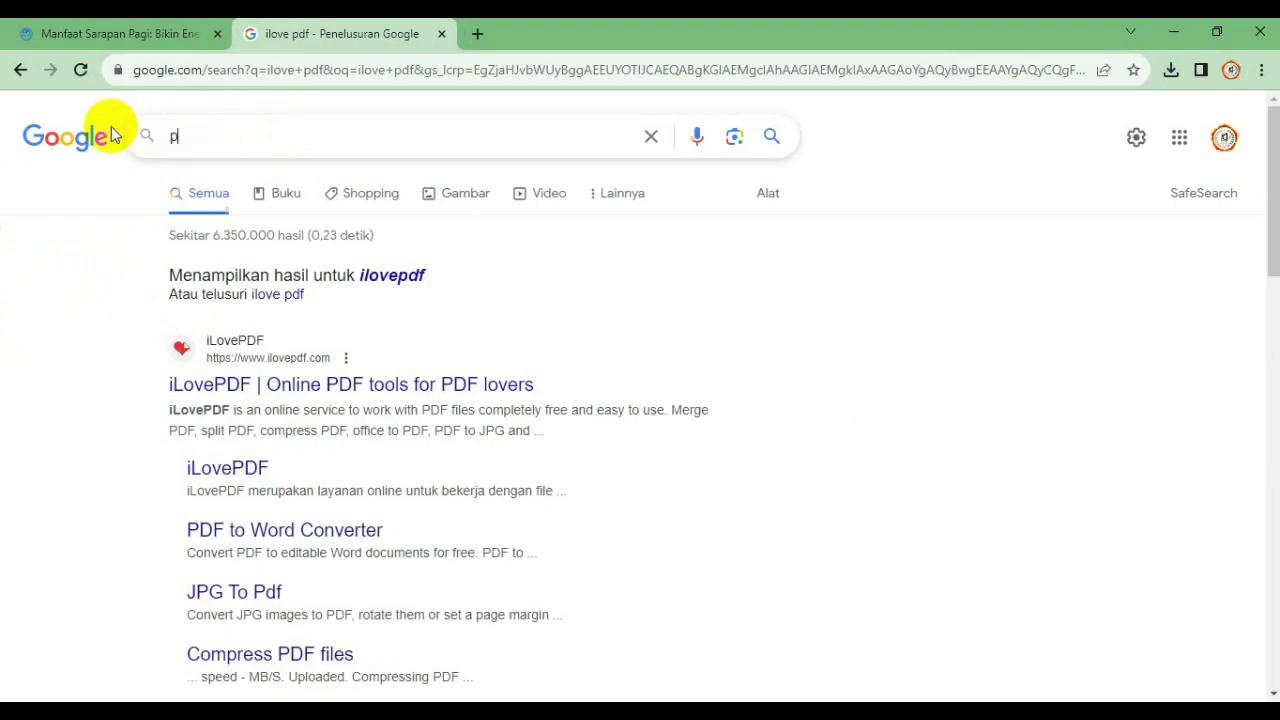
type("df t")
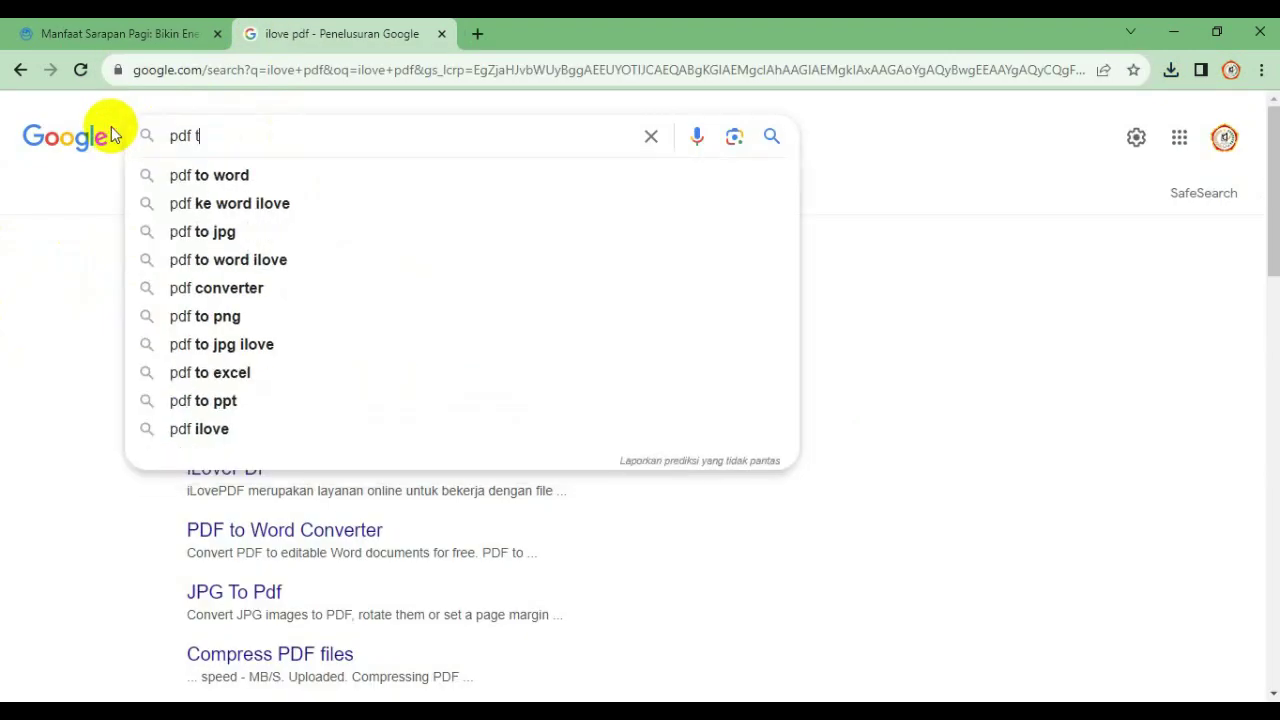
type("o powerpoint")
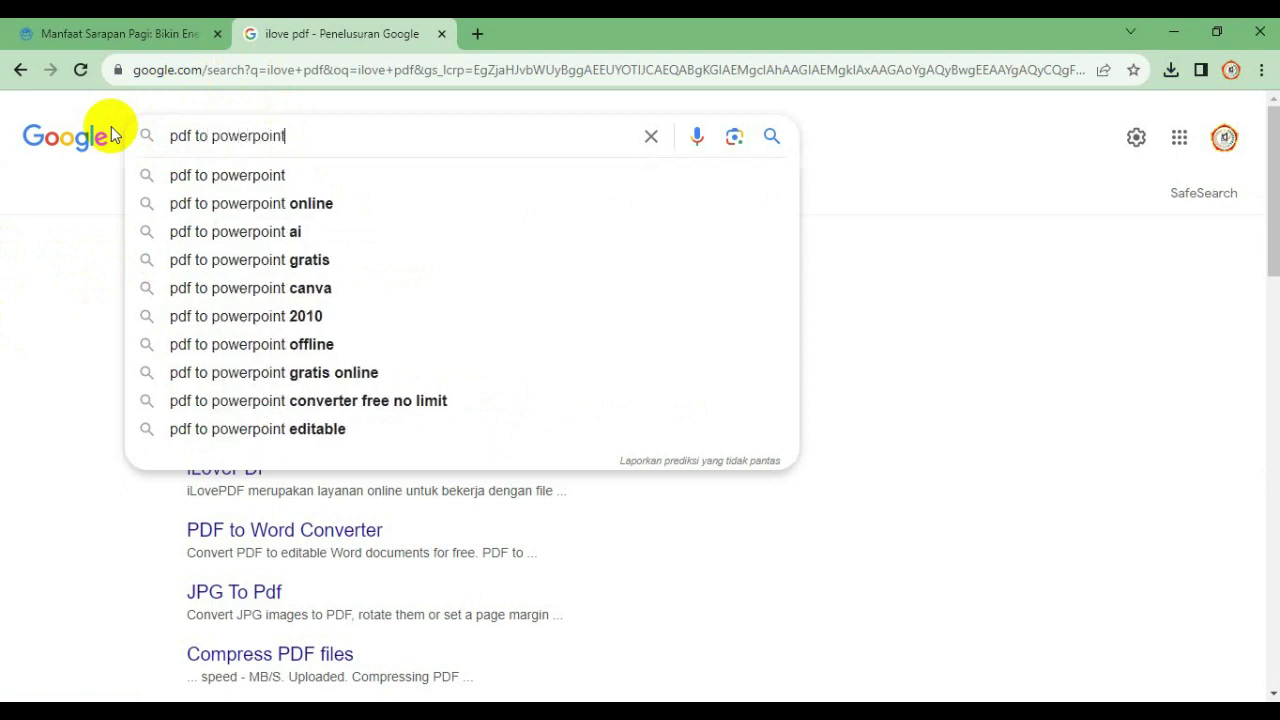
left_click(271, 205)
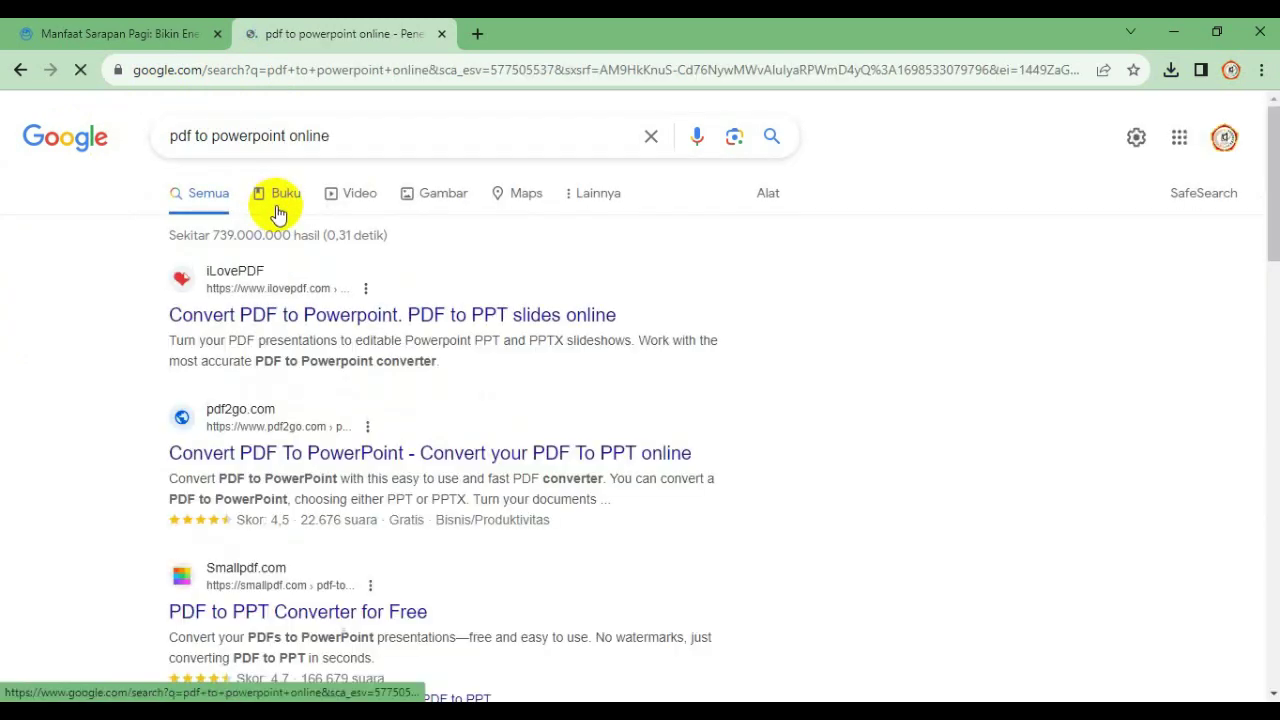
Upload the breakfast presentation PDF from Downloads to iLovePDF's PDF to PowerPoint converter.
left_click(376, 316)
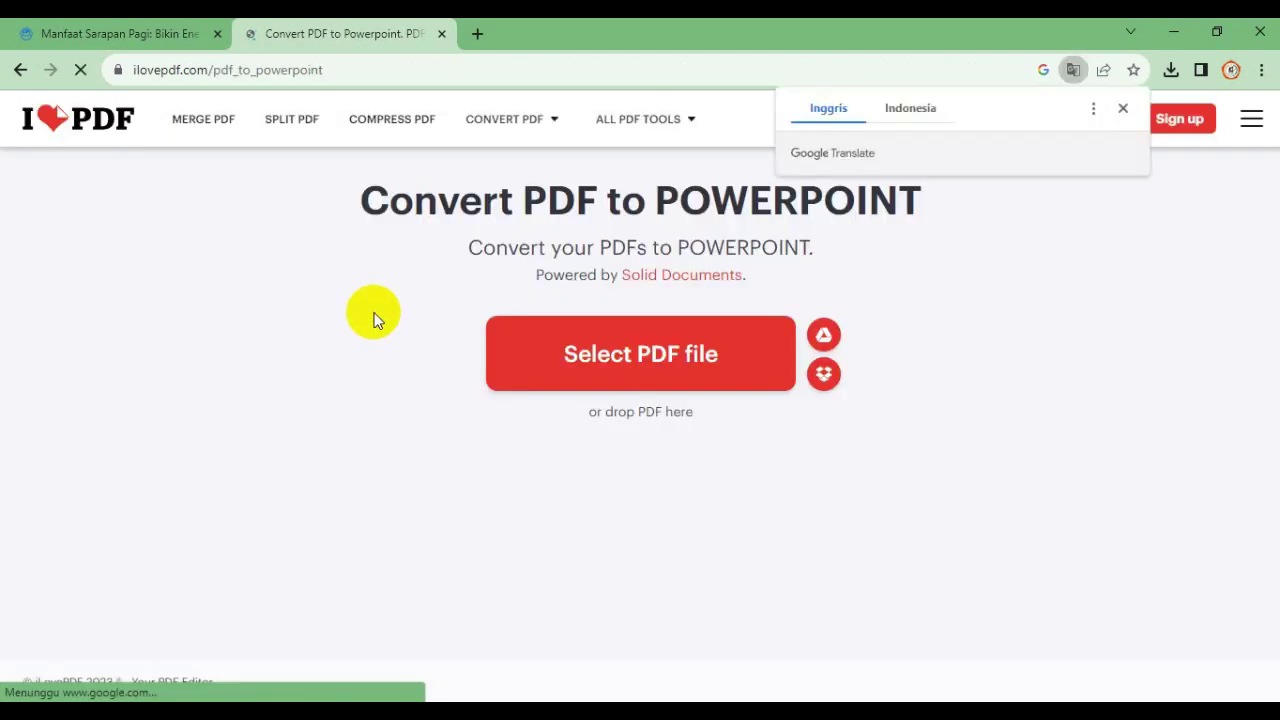
left_click(680, 356)
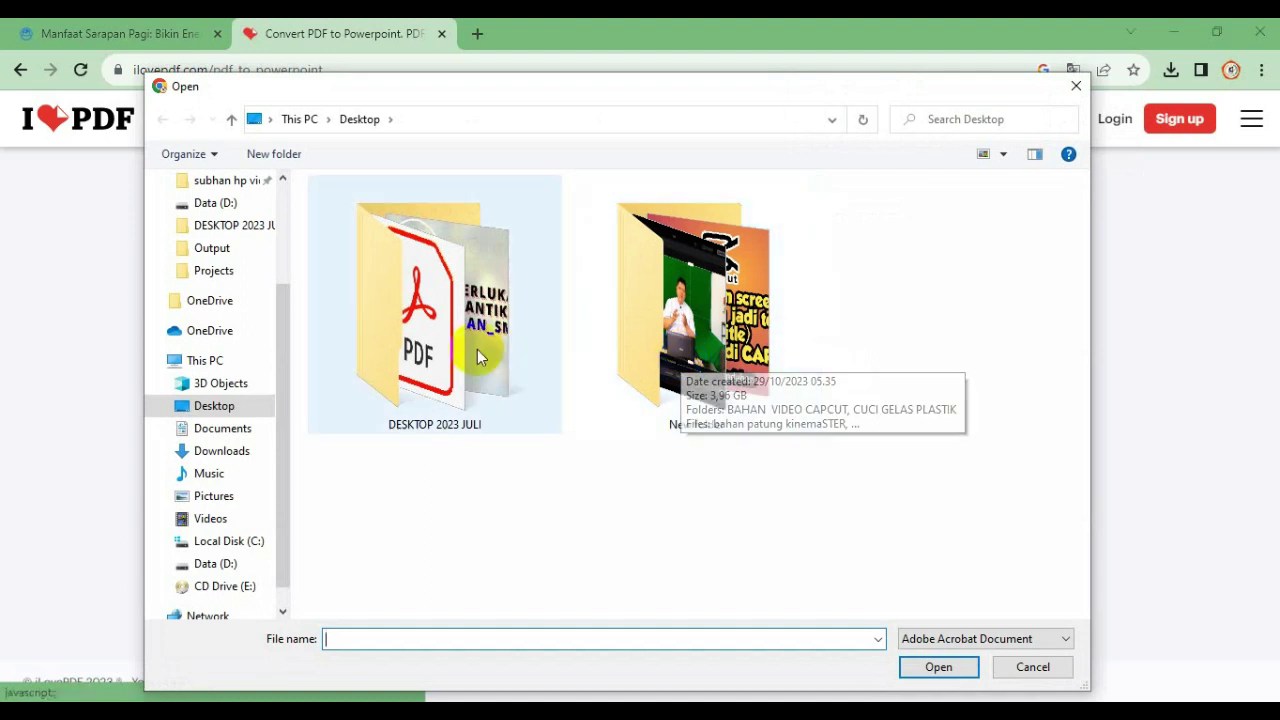
left_click(230, 455)
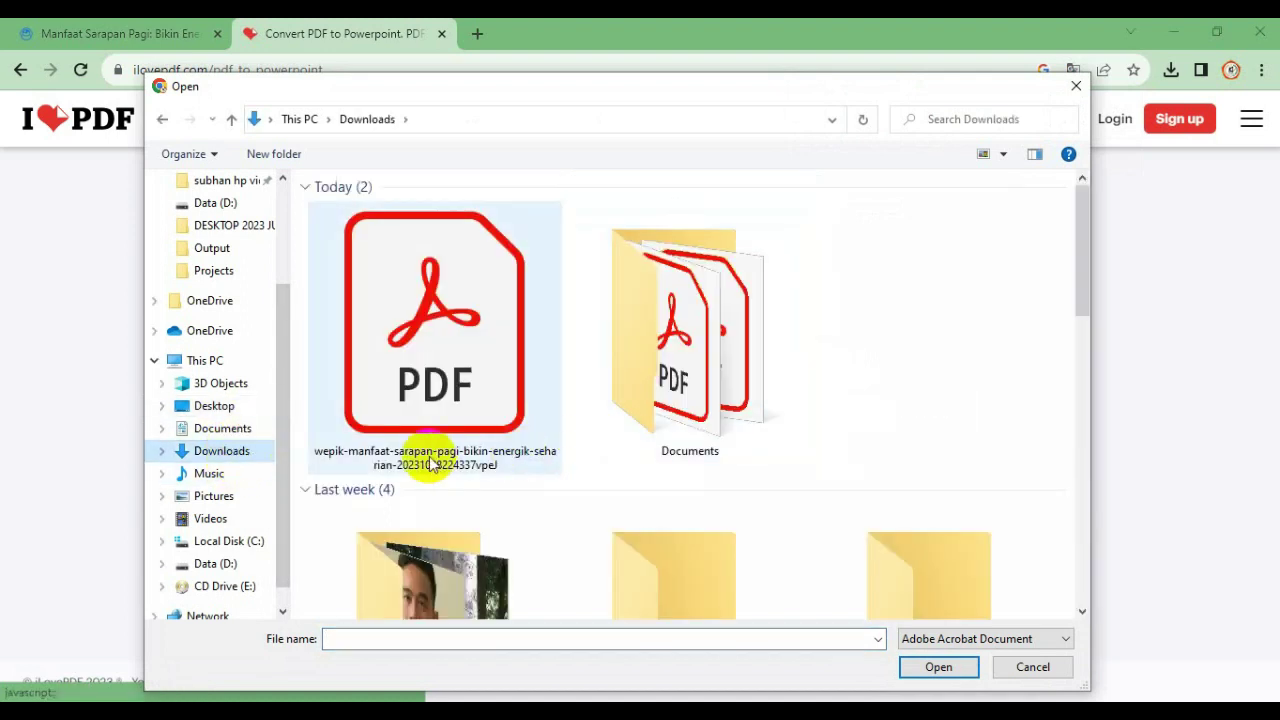
left_click(433, 390)
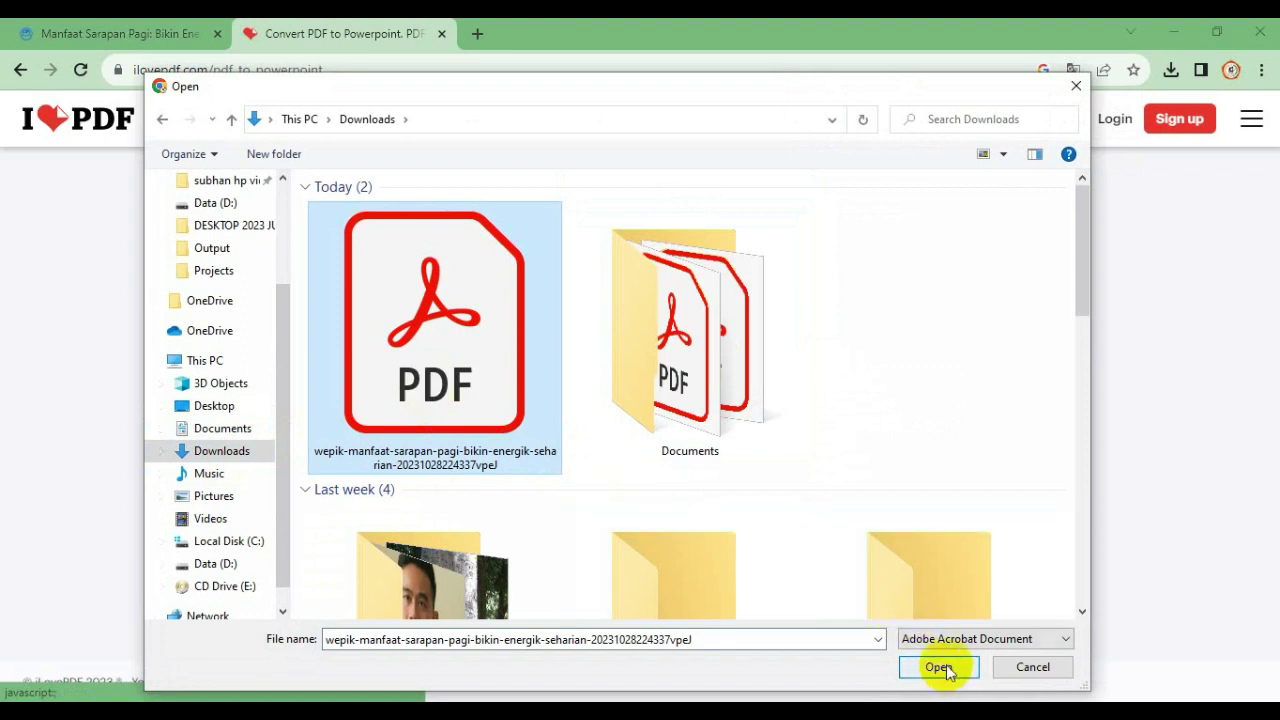
left_click(938, 667)
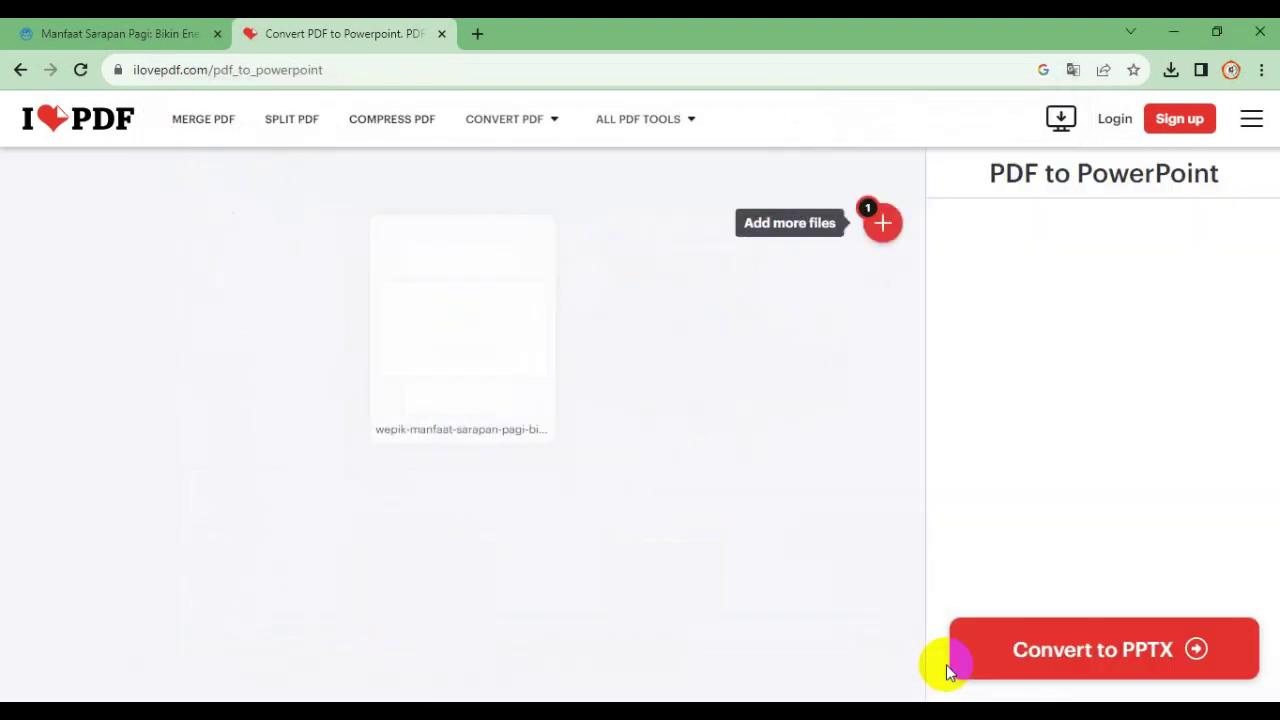
Convert the uploaded PDF to PPTX and download the PowerPoint file.
left_click(1085, 663)
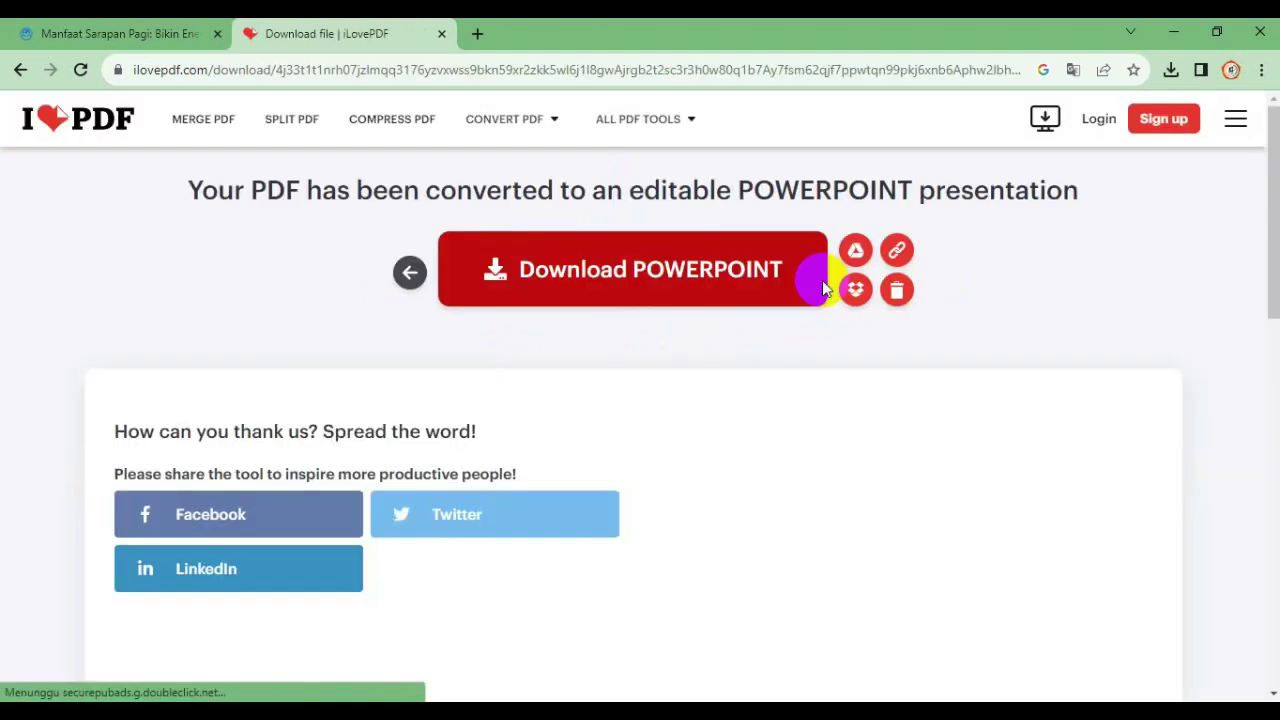
left_click(822, 288)
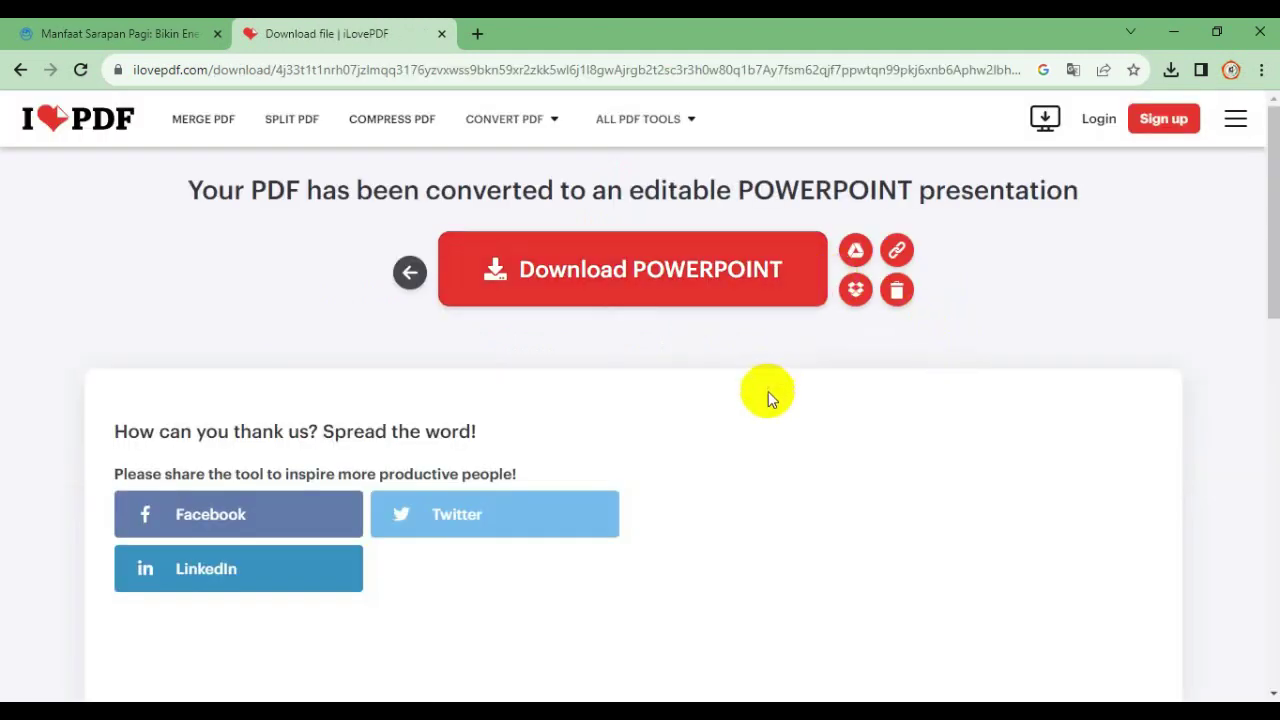
left_click(716, 278)
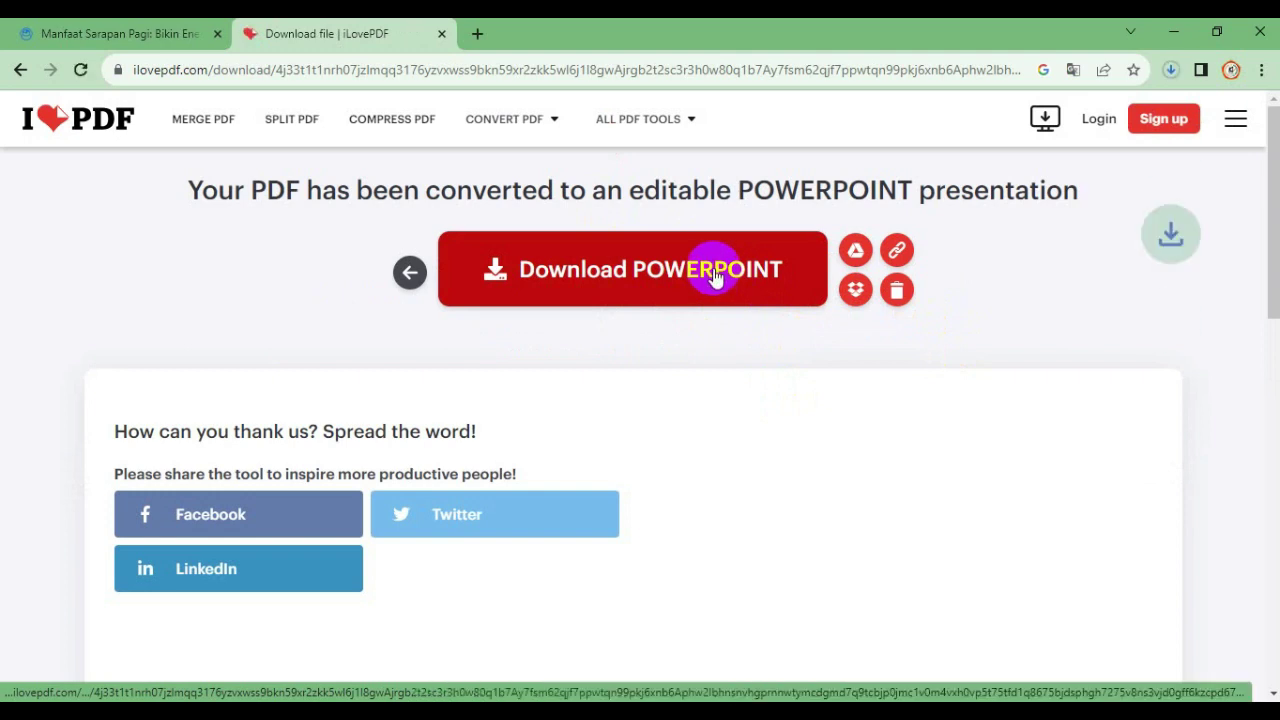
left_click(1170, 70)
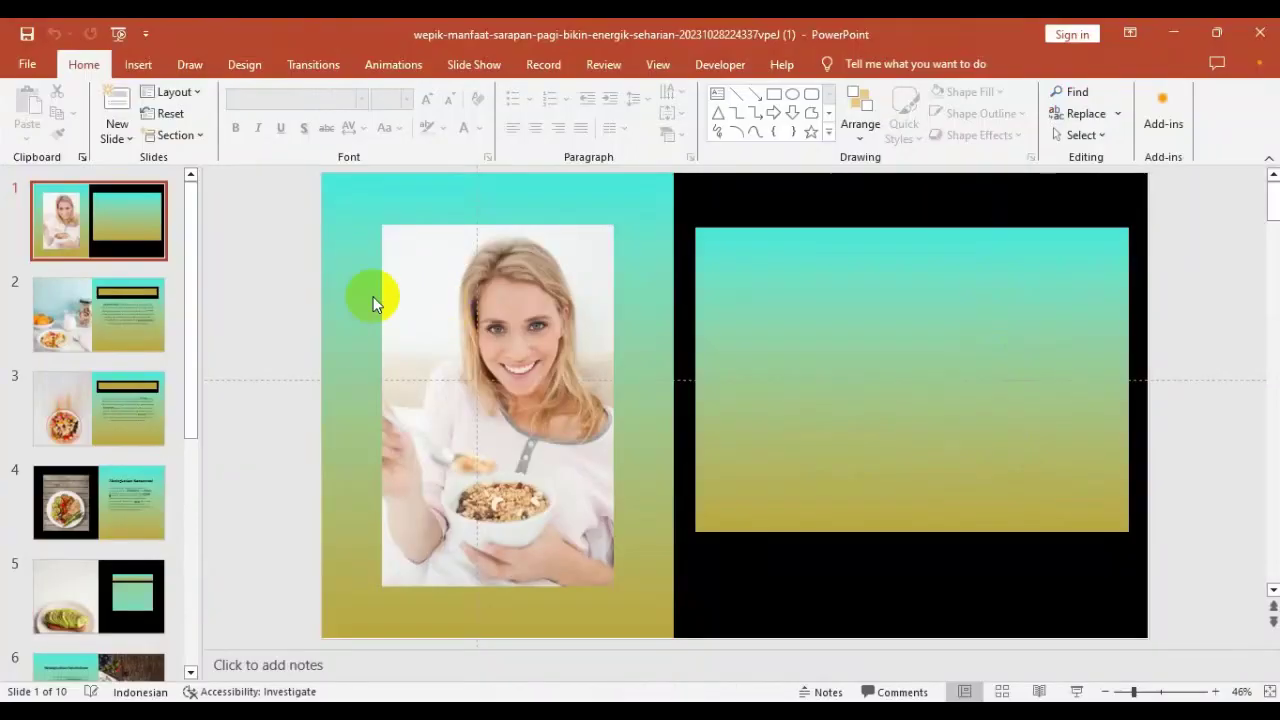
Run the slide show from slide 2 through to the closing Instagram, Facebook and Twitter slide.
left_click(107, 321)
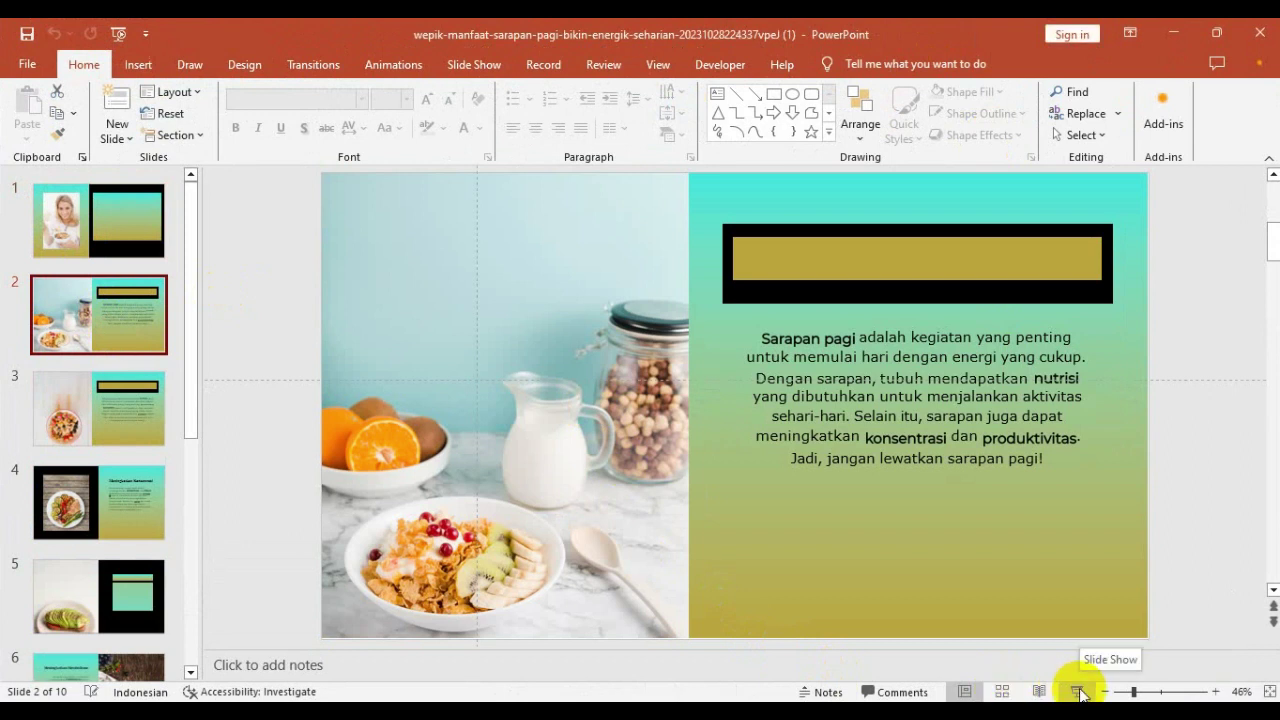
left_click(1079, 691)
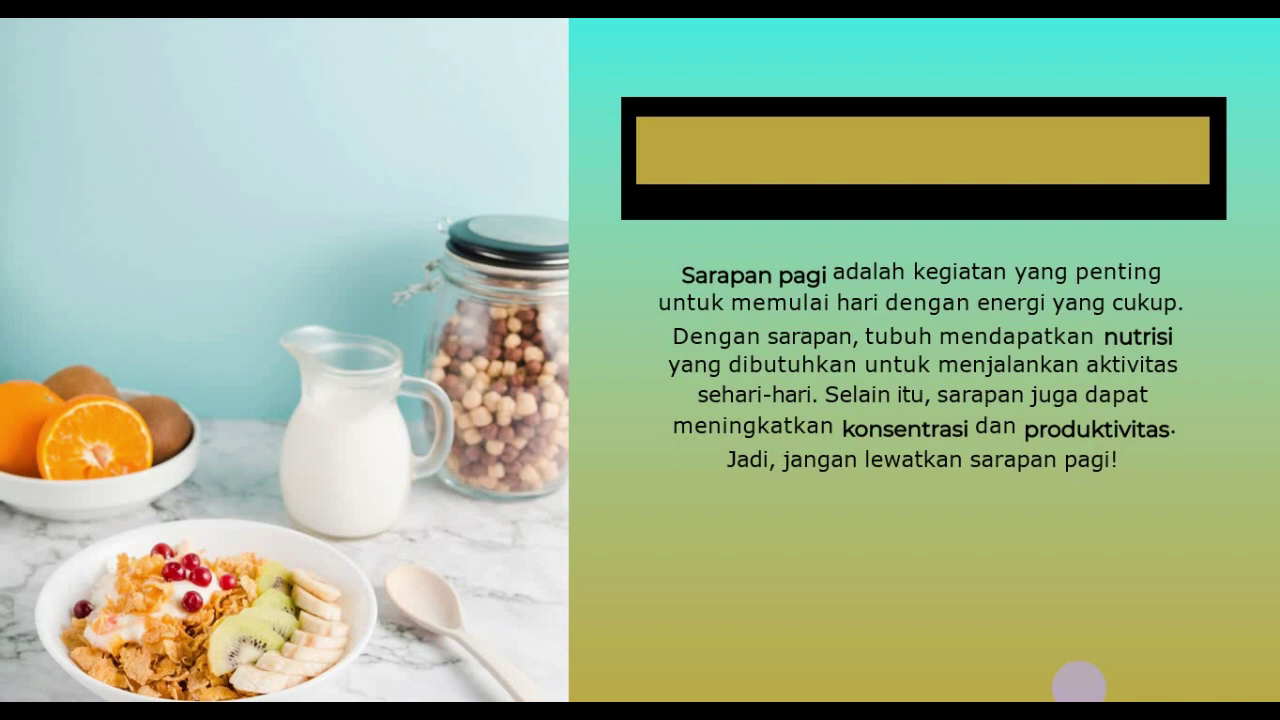
left_click(608, 377)
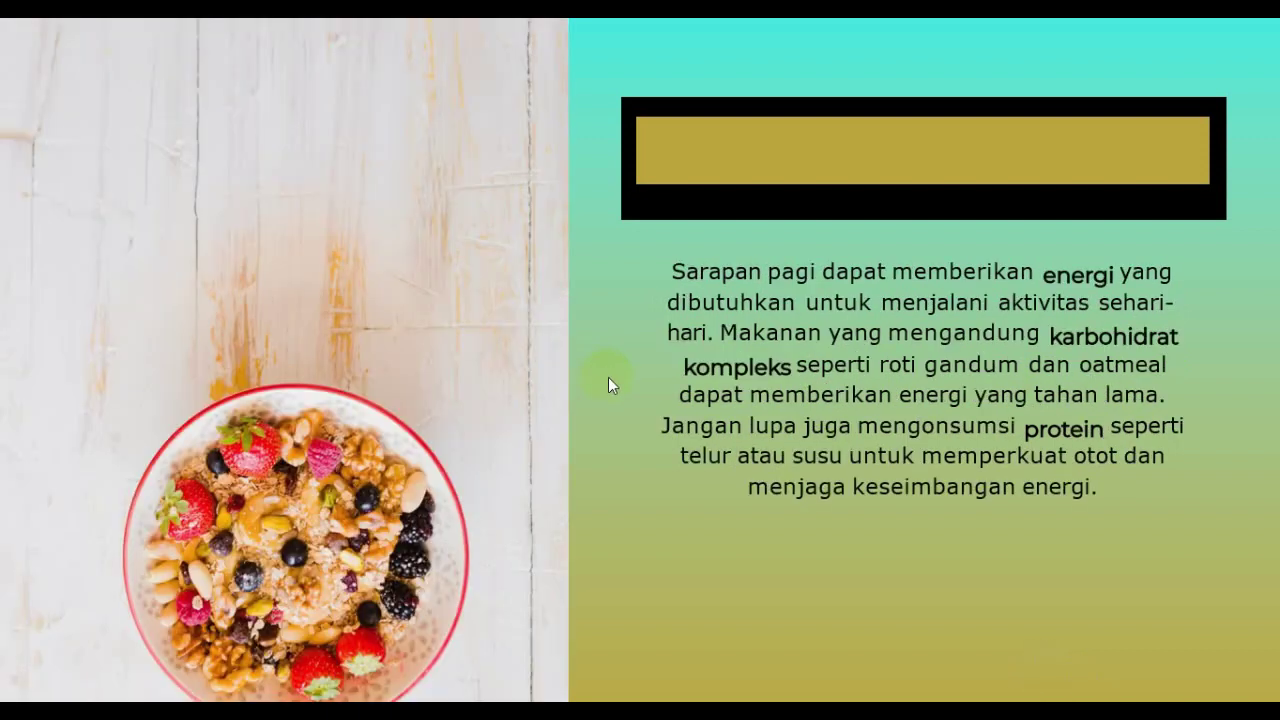
left_click(608, 377)
left_click(608, 377)
left_click(608, 377)
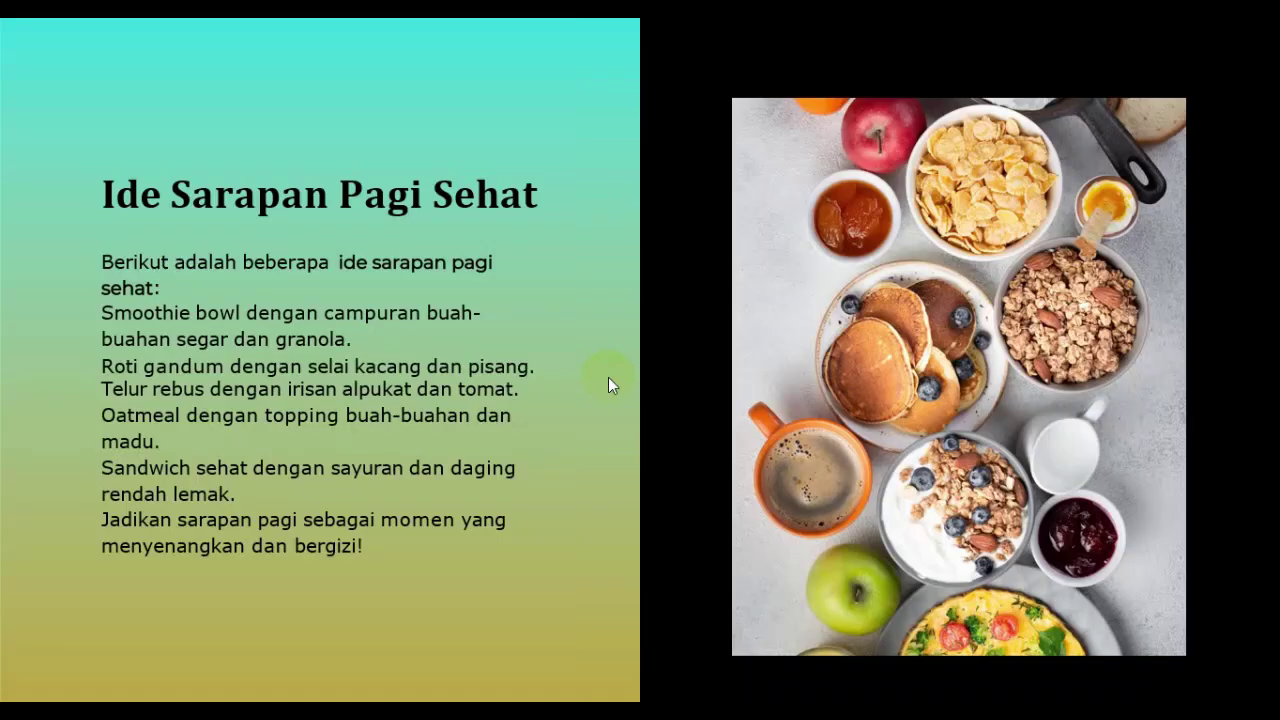
left_click(616, 387)
left_click(614, 397)
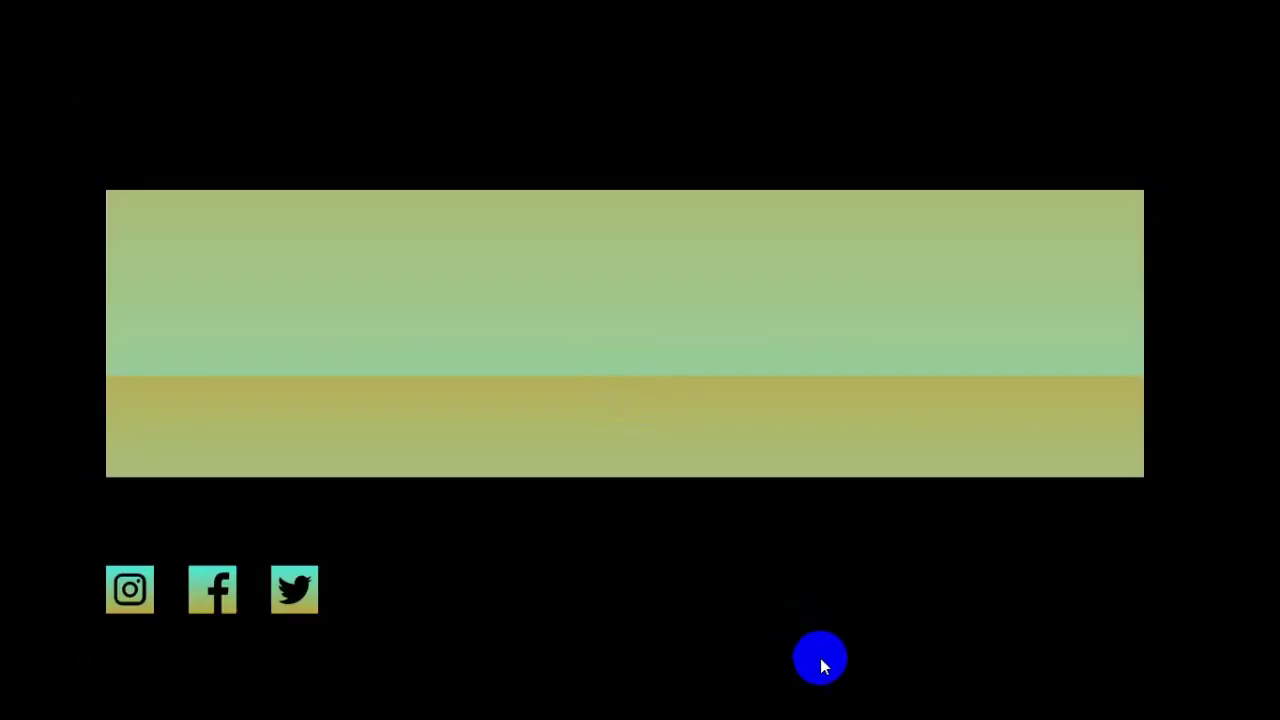